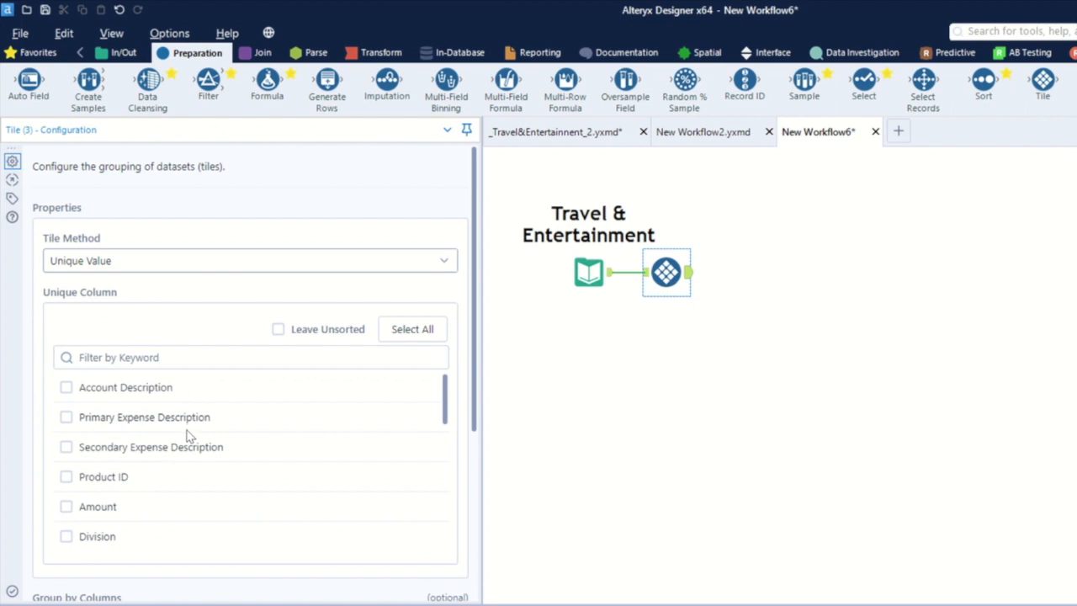
- Configure the Tile tool to tile on unique values of Business Cohort, grouped by Primary Expense Description
scroll(181, 444, "down", 5)
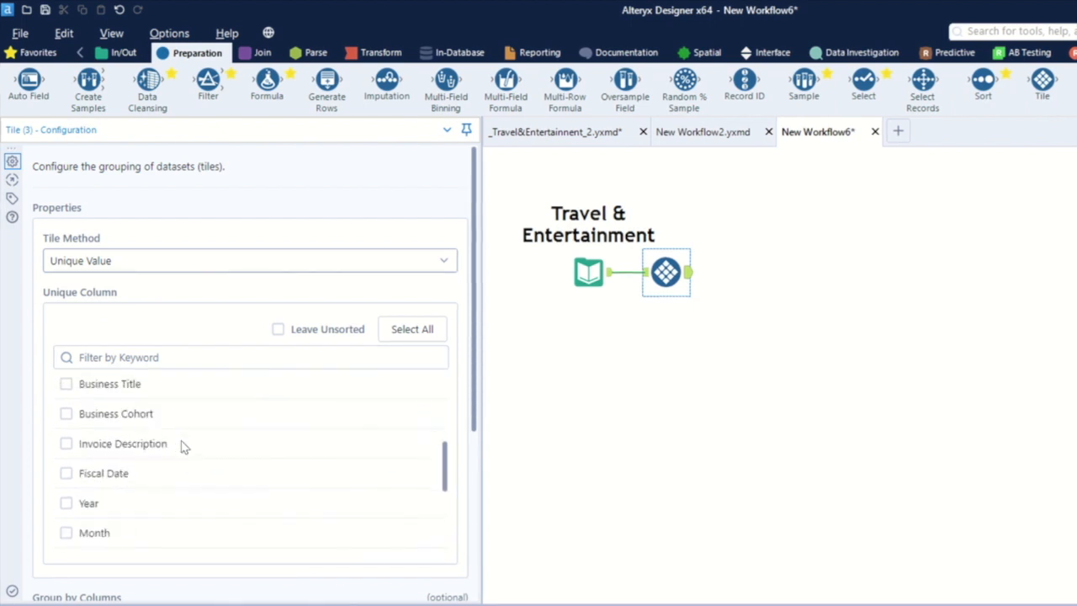
left_click(135, 416)
scroll(52, 449, "down", 3)
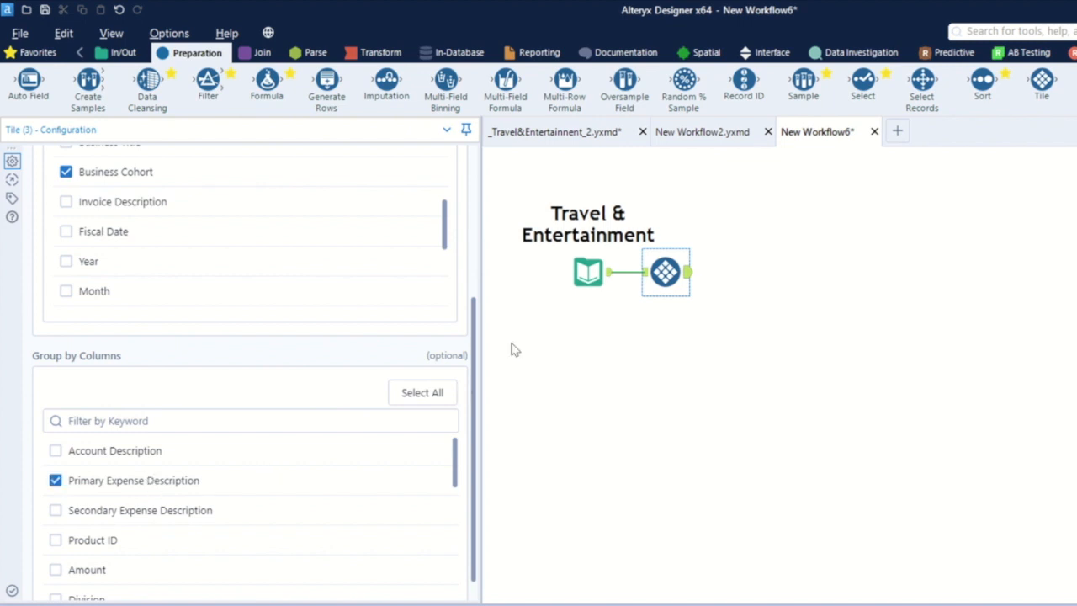
- Run the workflow and examine the Tile_Num and Tile_SequenceNum columns in the Tile tool's output
left_click(737, 326)
key("ctrl+r")
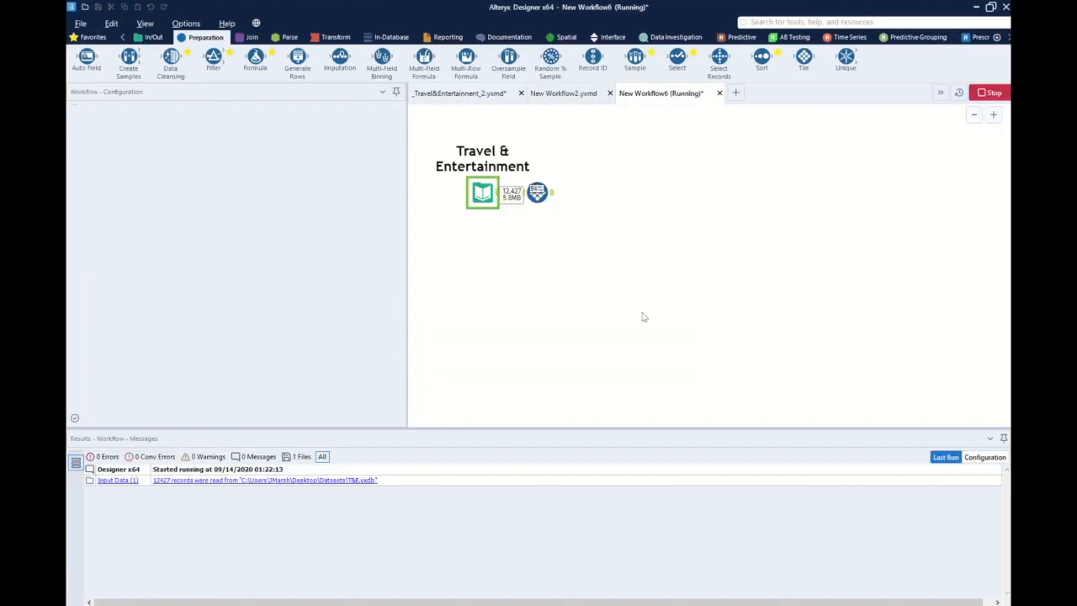
left_click(539, 192)
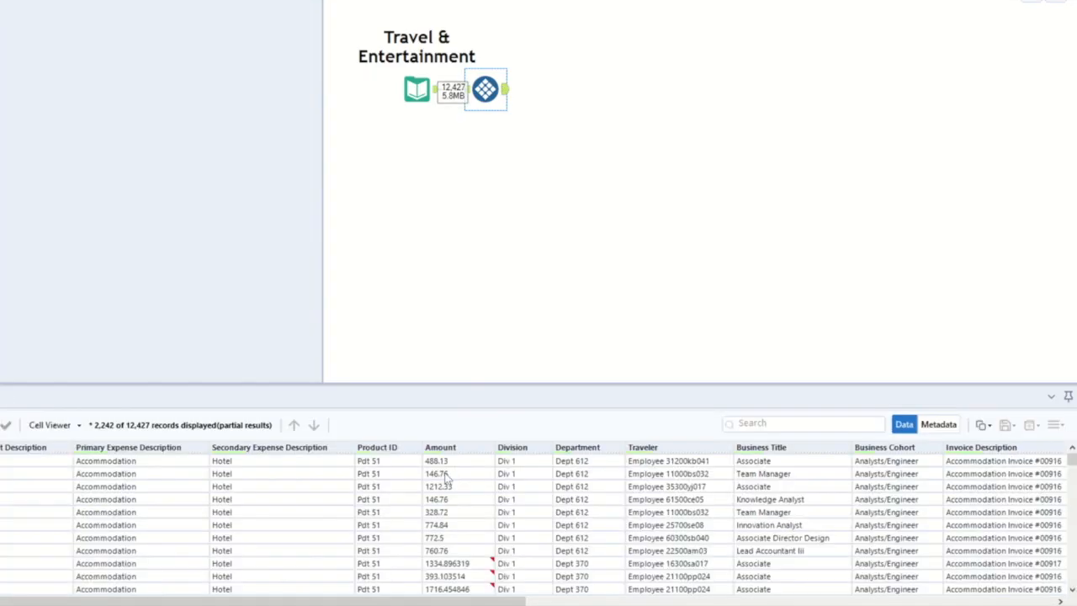
left_click_drag(443, 600, 996, 540)
scroll(1017, 483, "down", 2)
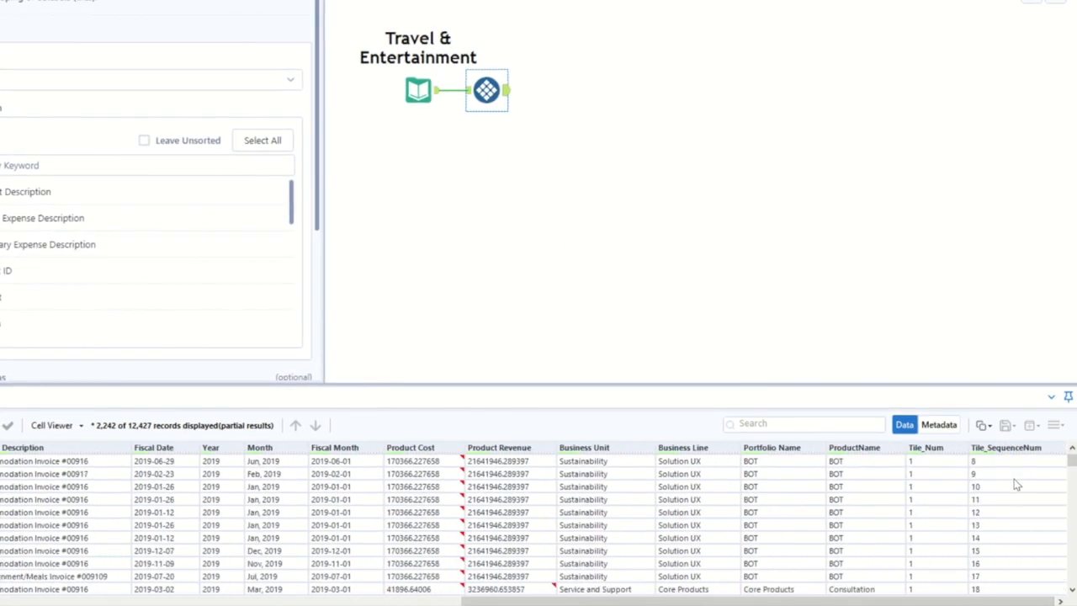
scroll(1016, 484, "down", 20)
scroll(1016, 494, "down", 20)
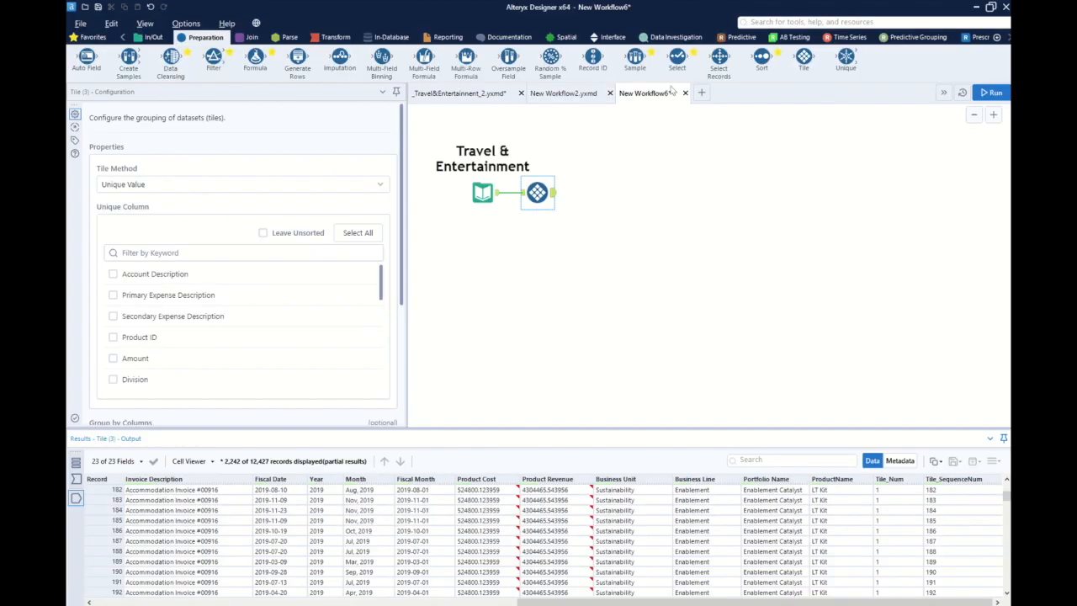
- Connect a Select tool after the Tile tool, excluding Tile_Num and renaming Tile_SequenceNum to Global Title Tile
left_click_drag(677, 56, 614, 203)
left_click(107, 354)
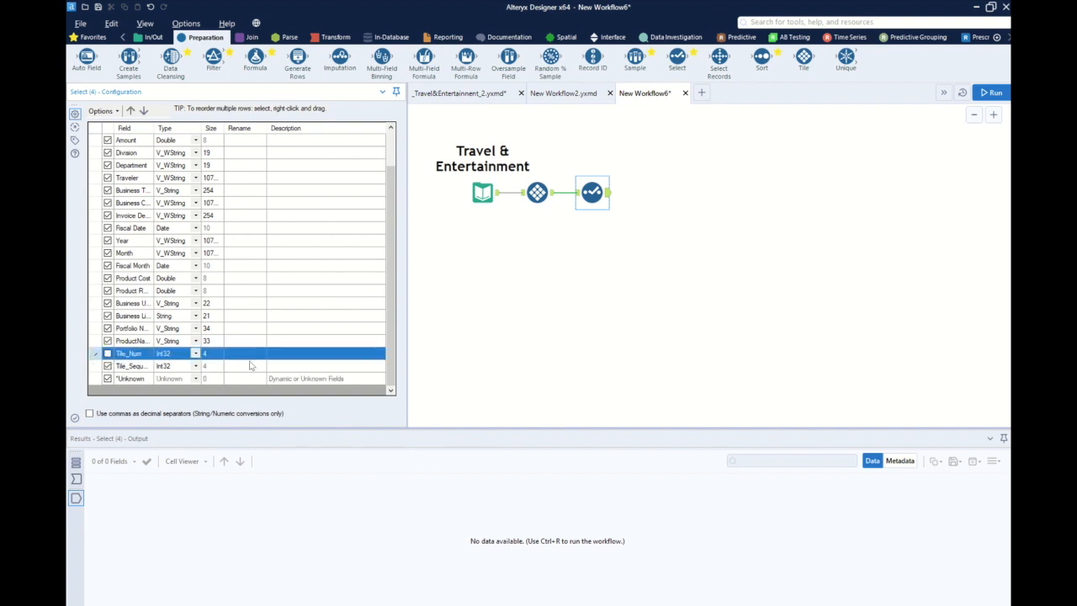
left_click(249, 368)
type("Global Title Tile")
double_click(154, 128)
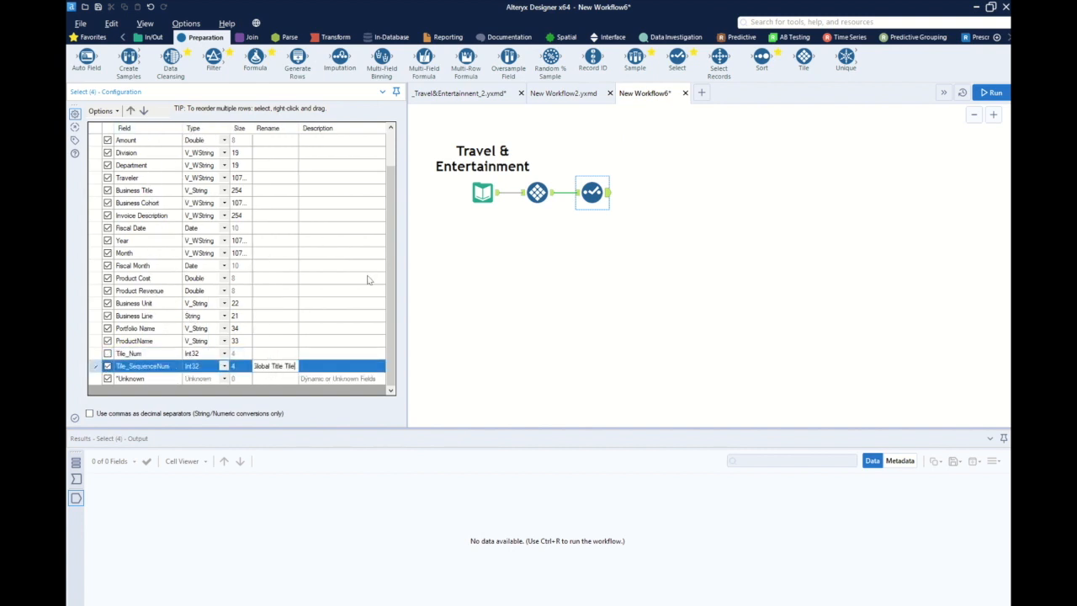
left_click(592, 270)
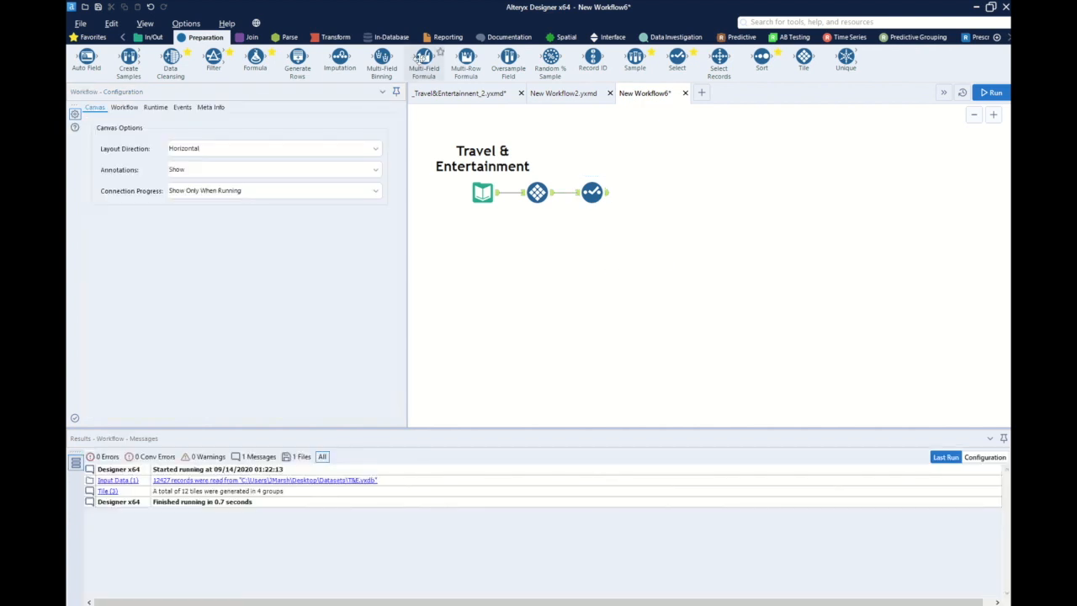
- Connect a Cross Tab tool after the Select tool, grouping by Product ID, Traveler, Invoice Description and Global Title Tile
left_click(335, 37)
left_click_drag(171, 57, 647, 192)
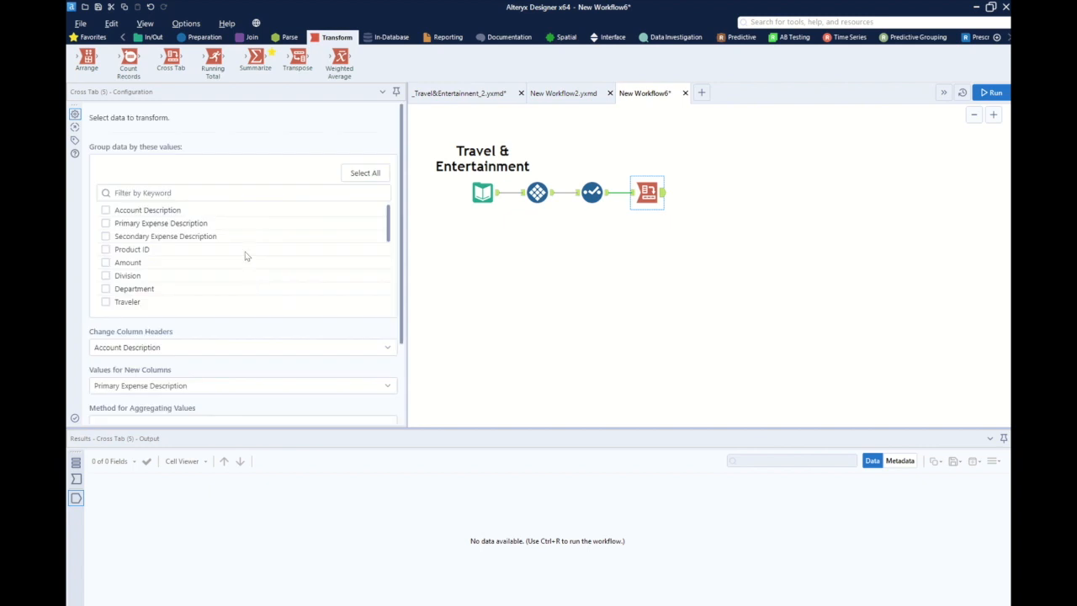
scroll(169, 262, "down", 2)
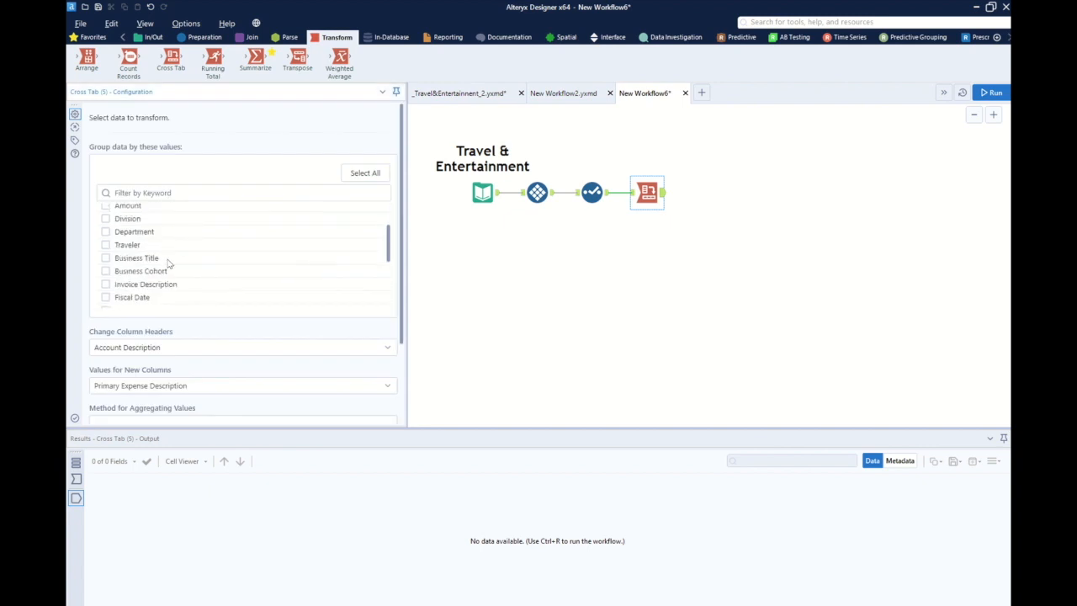
scroll(174, 264, "down", 2)
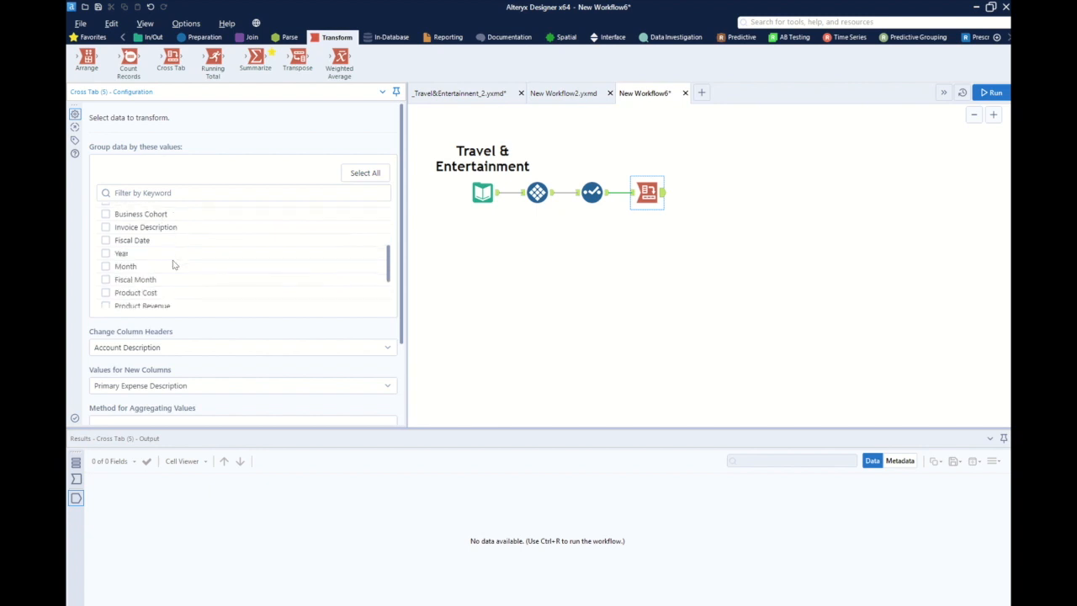
scroll(184, 249, "down", 3)
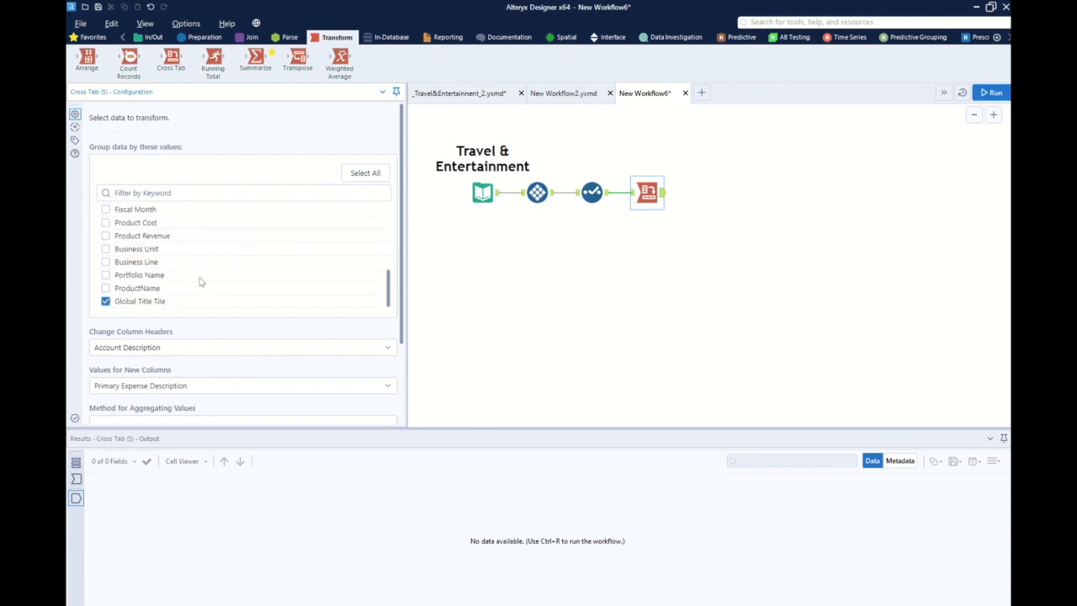
scroll(203, 277, "up", 10)
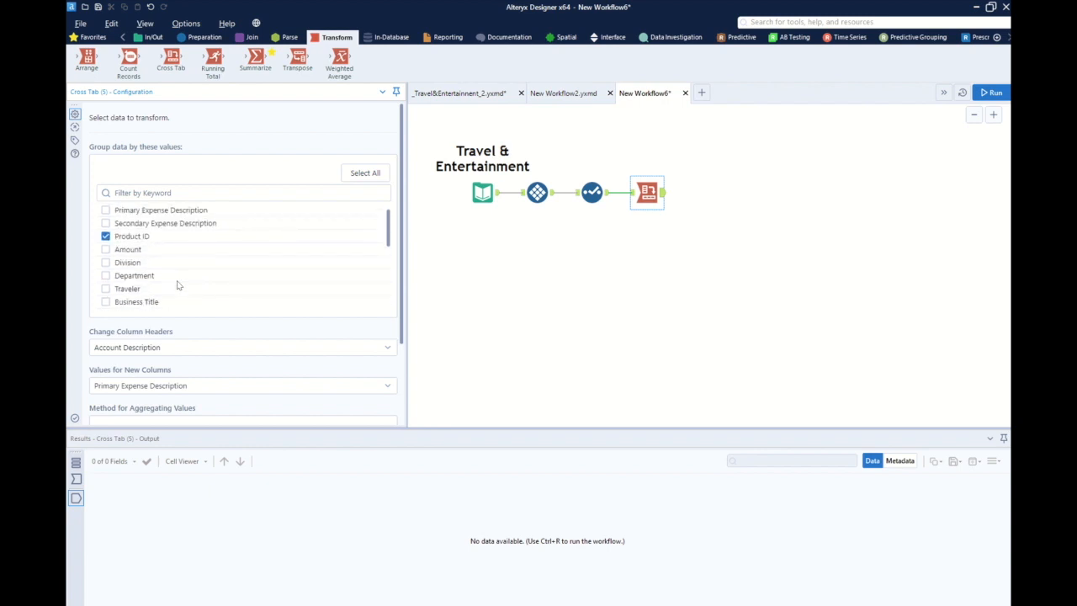
- Set the Cross Tab's column headers to Primary Expense Description and its values to Amount, aggregated by Sum
left_click(156, 355)
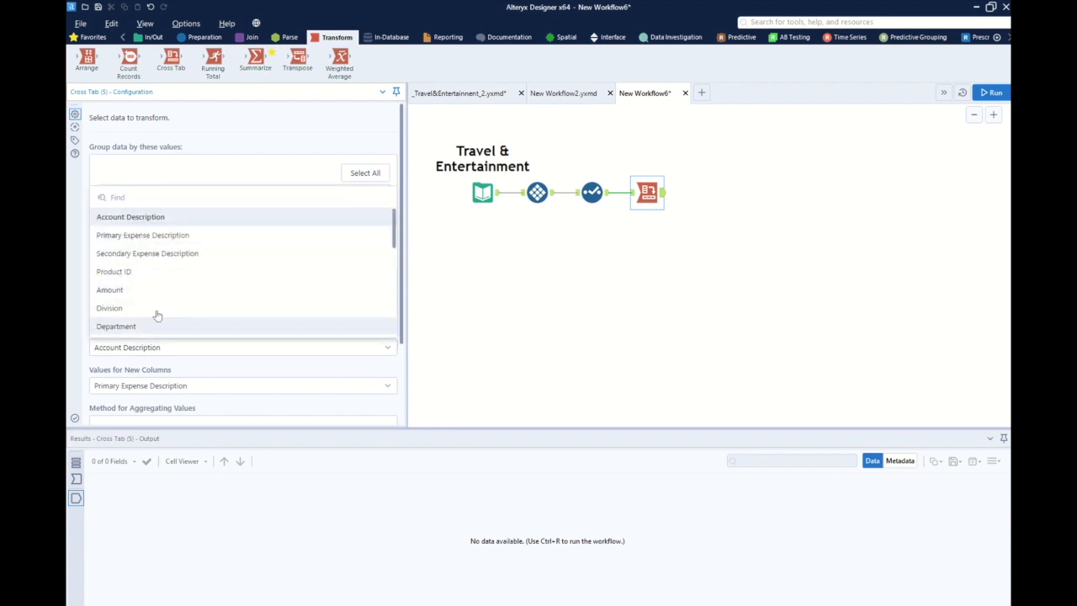
left_click(175, 236)
left_click(151, 386)
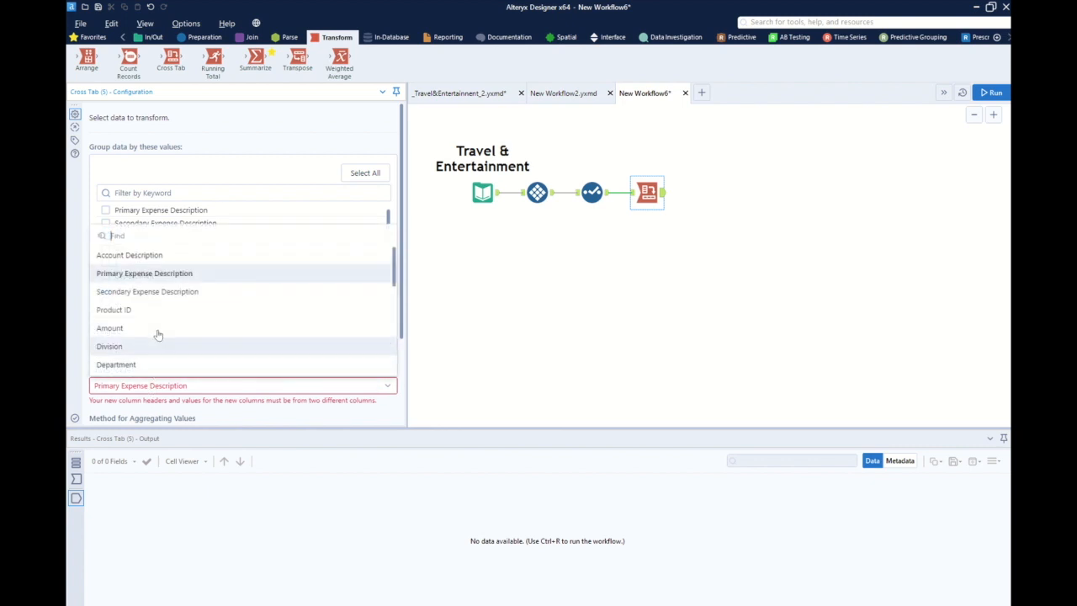
left_click(156, 329)
scroll(134, 379, "down", 2)
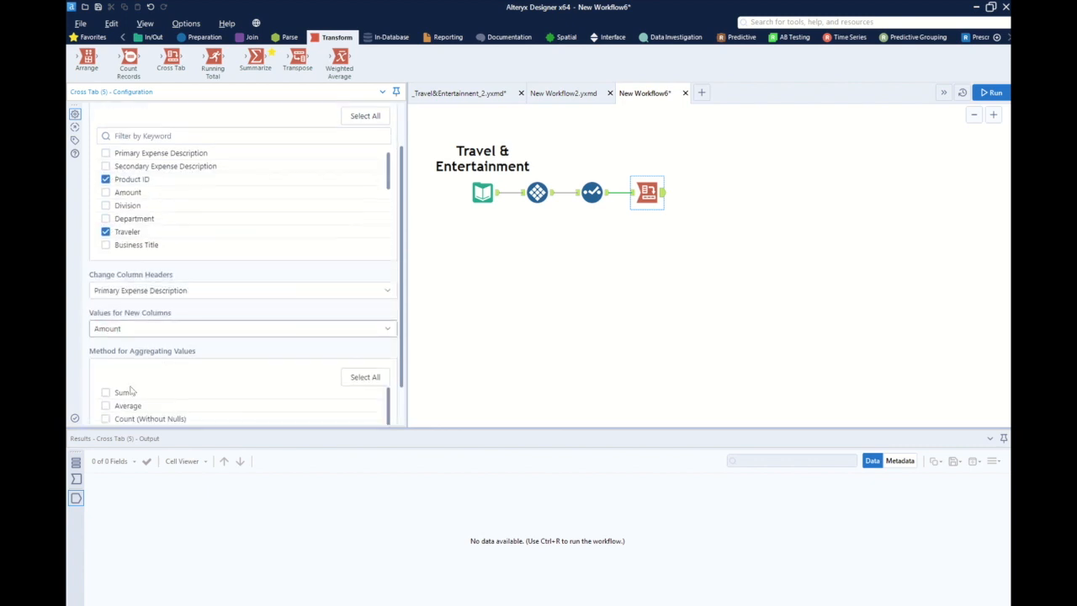
left_click(106, 392)
- Run the workflow and review the Cross Tab tool's output data
left_click(615, 288)
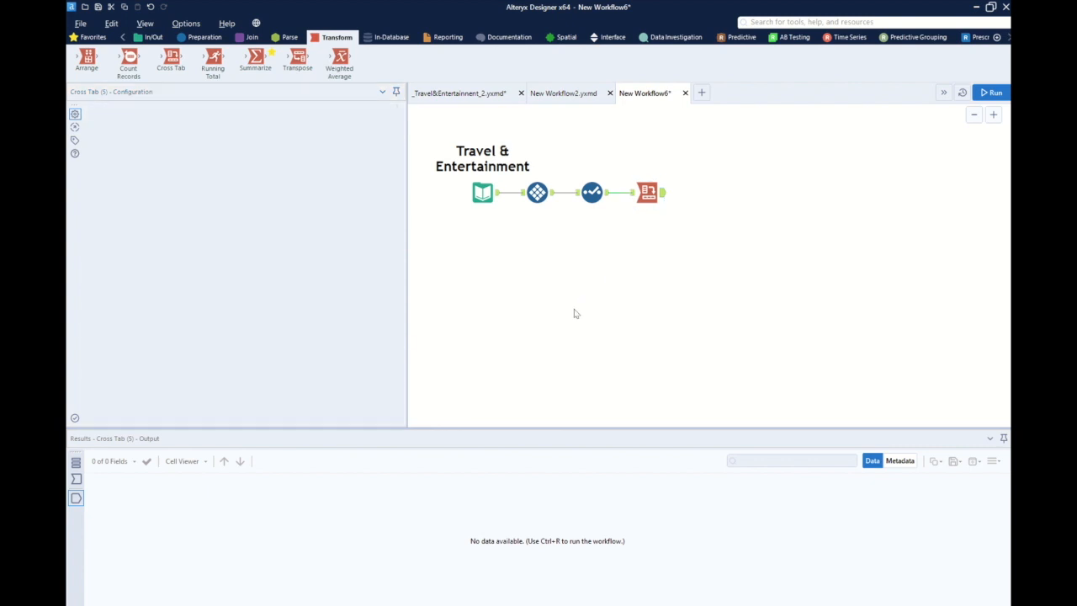
key("ctrl+r")
key("ctrl+r")
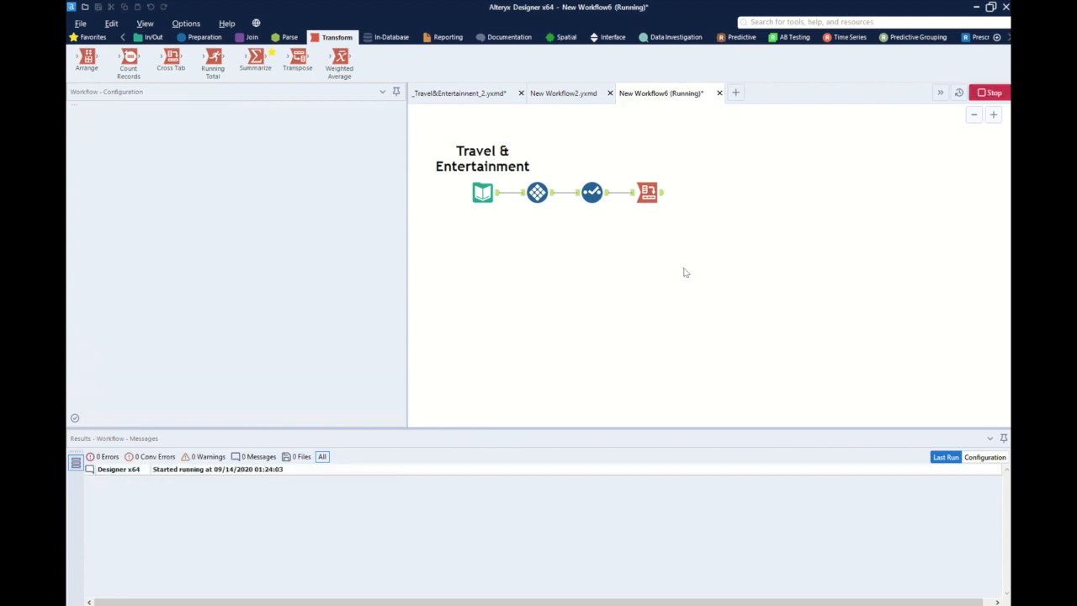
left_click(661, 195)
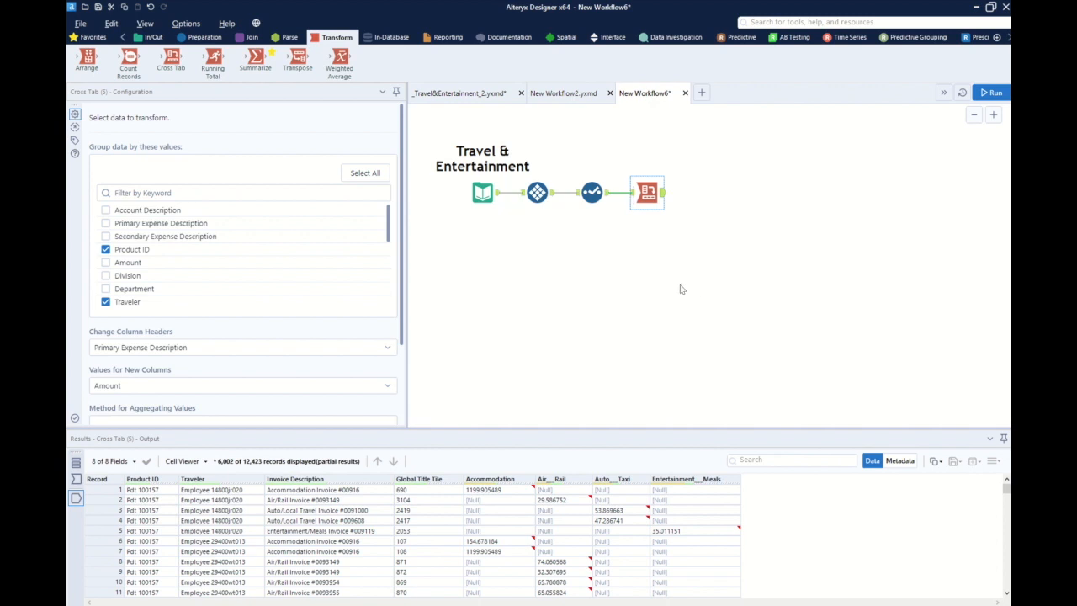
- Append a Select tool renaming the expense fields Air&Rail, Auto&Taxi and Entertainment&Meals, followed by a Data Cleansing tool covering all fields
left_click(202, 37)
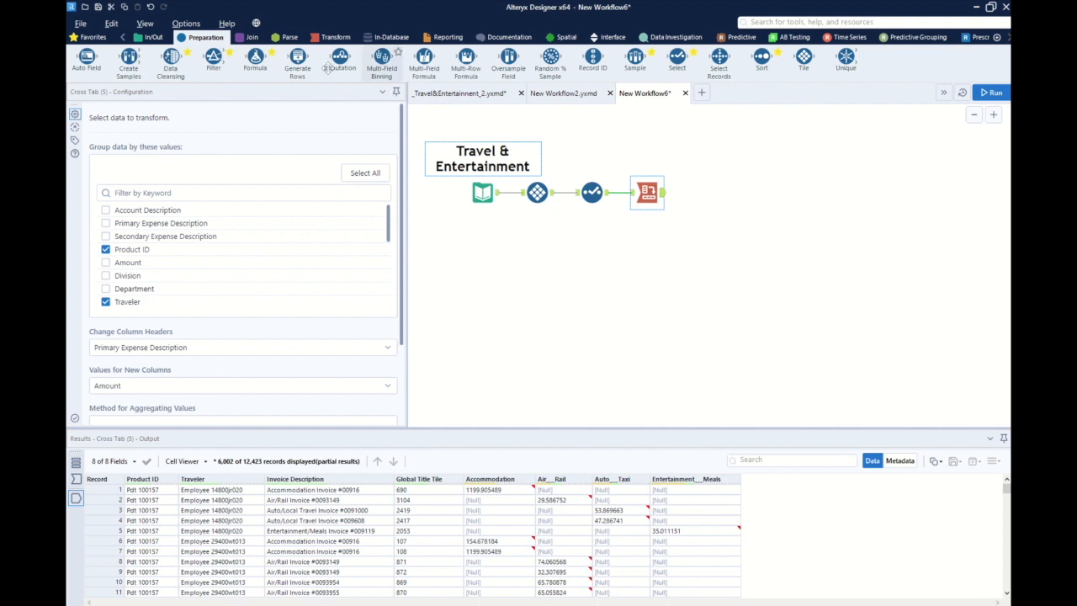
left_click_drag(677, 56, 695, 194)
left_click(681, 239)
key("ctrl+r")
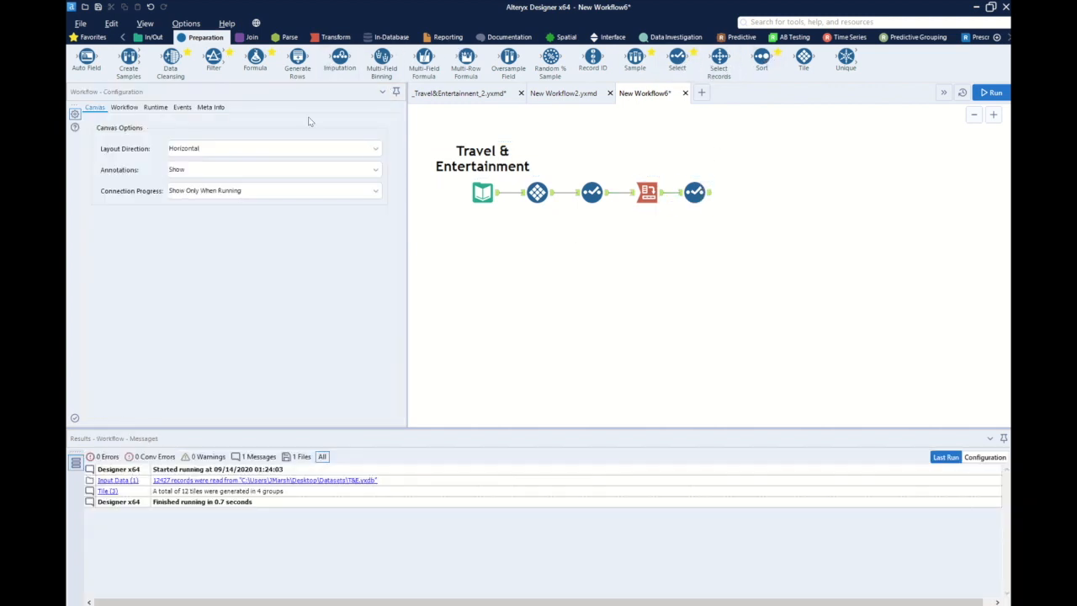
left_click_drag(170, 59, 742, 192)
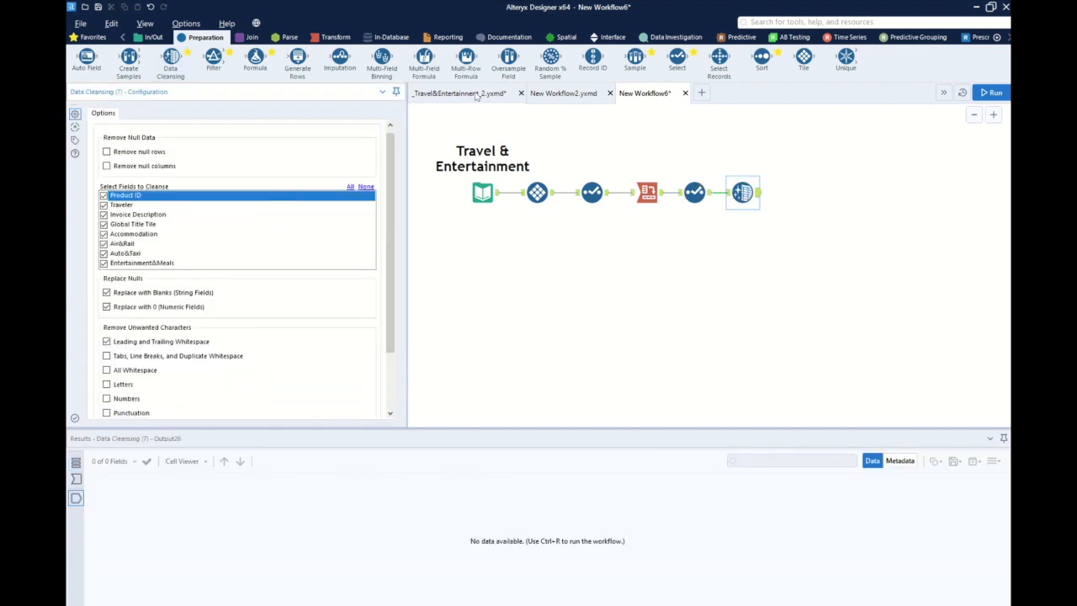
- Connect a Summarize tool after the Data Cleansing tool and group by Traveler
left_click(320, 41)
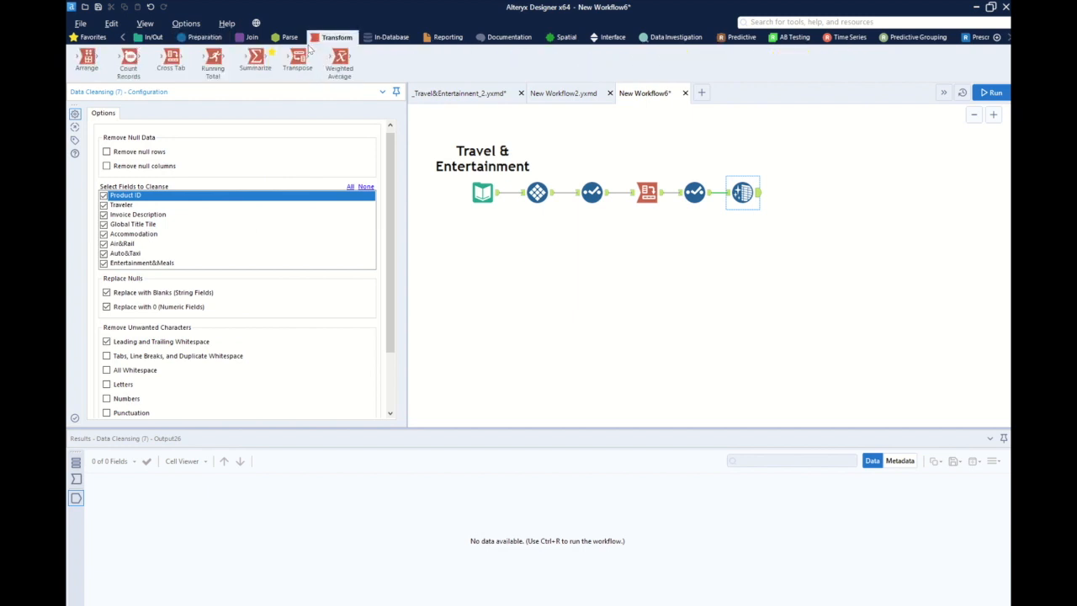
left_click_drag(255, 59, 791, 193)
left_click(126, 155)
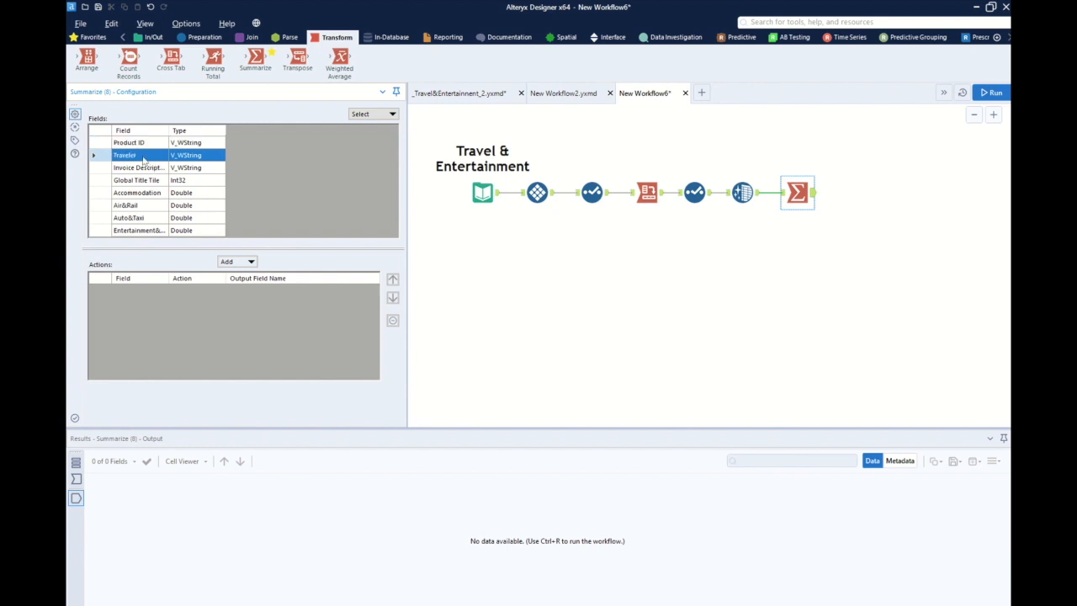
left_click(238, 261)
left_click(252, 274)
- Add a Count Distinct action on Product ID and name its output field Product IDs
left_click(150, 142)
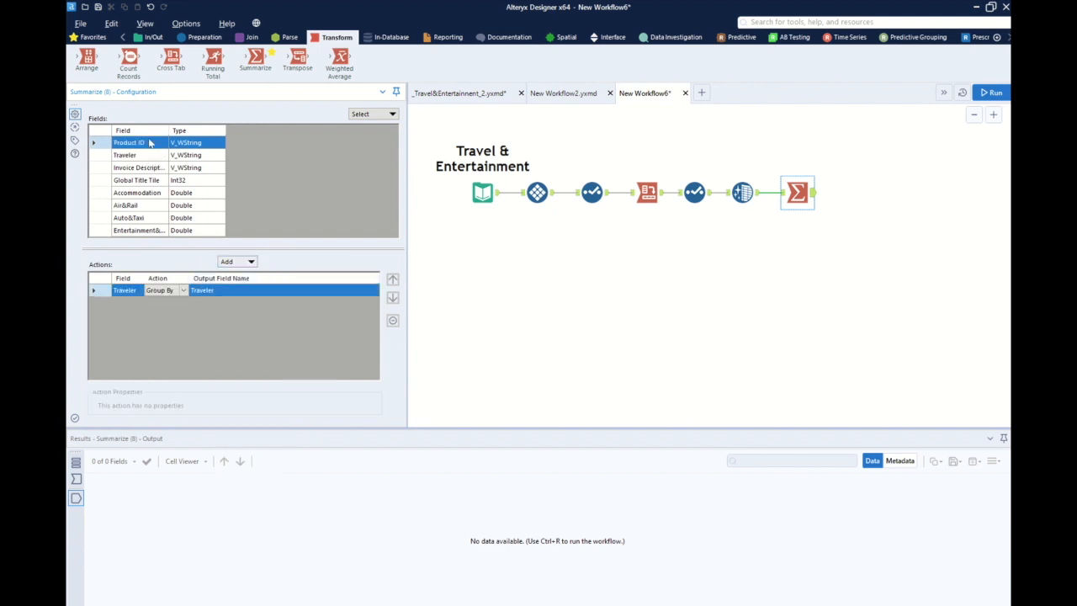
left_click(235, 262)
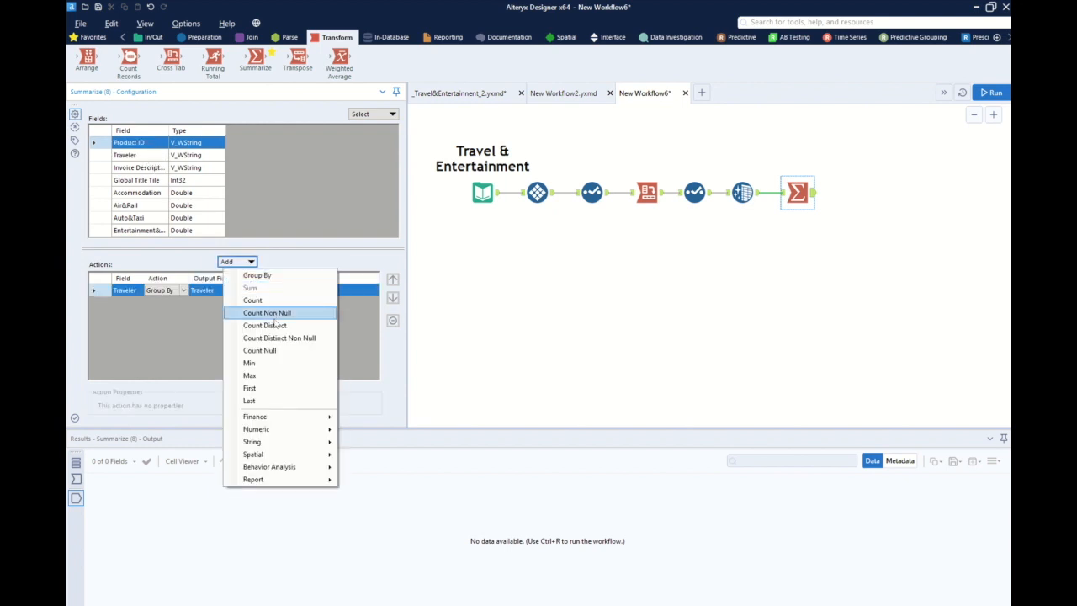
left_click(266, 324)
left_click(268, 304)
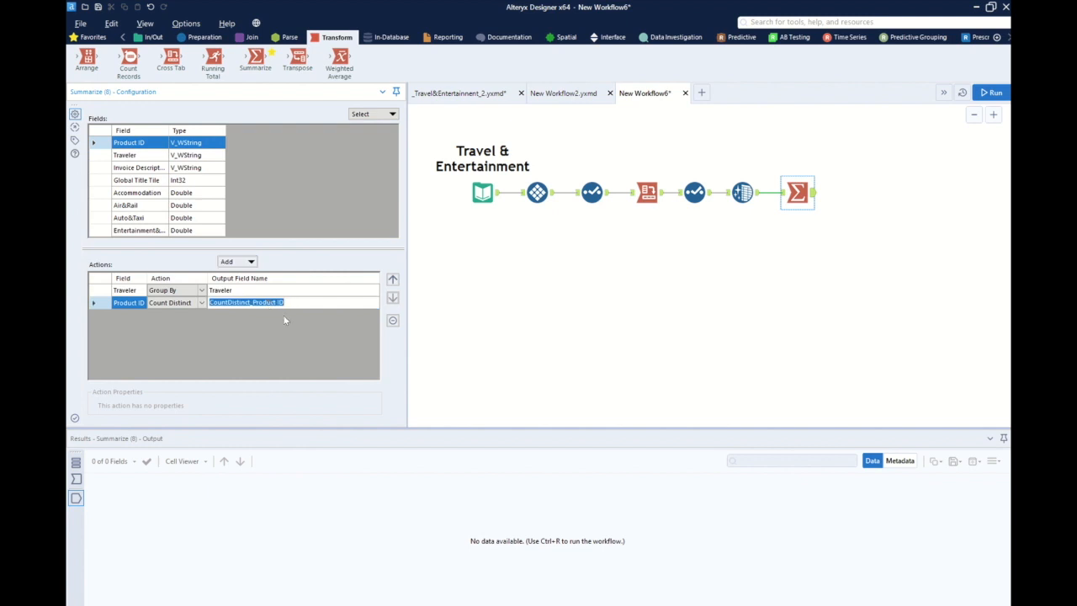
type("Product IDs")
- Add a Count Distinct Non Null action on Invoice Description with the output field name Invoices
left_click(168, 168)
left_click(236, 261)
left_click(278, 339)
left_click(284, 316)
type("Invoices")
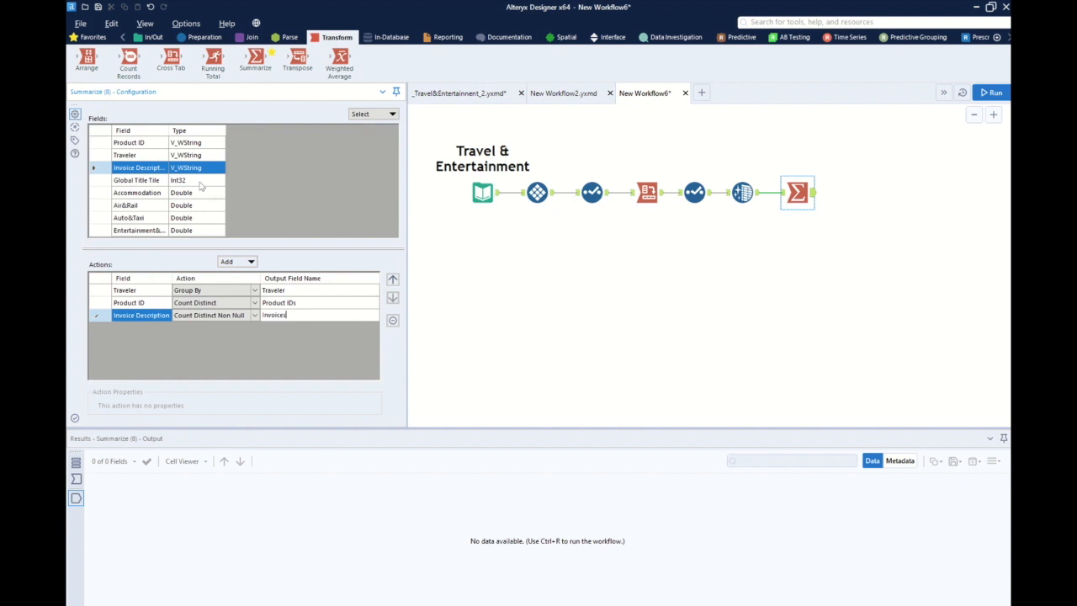
- Add Sum actions for Global Title Tile, Accommodation, Air&Rail, Auto&Taxi and Entertainment&Meals to the Summarize tool
left_click_drag(110, 180, 133, 229)
left_click(237, 264)
left_click(244, 288)
- Remove the Sum_ prefix from the output names of all five summed fields
left_click(288, 328)
left_click(286, 328)
key("Down")
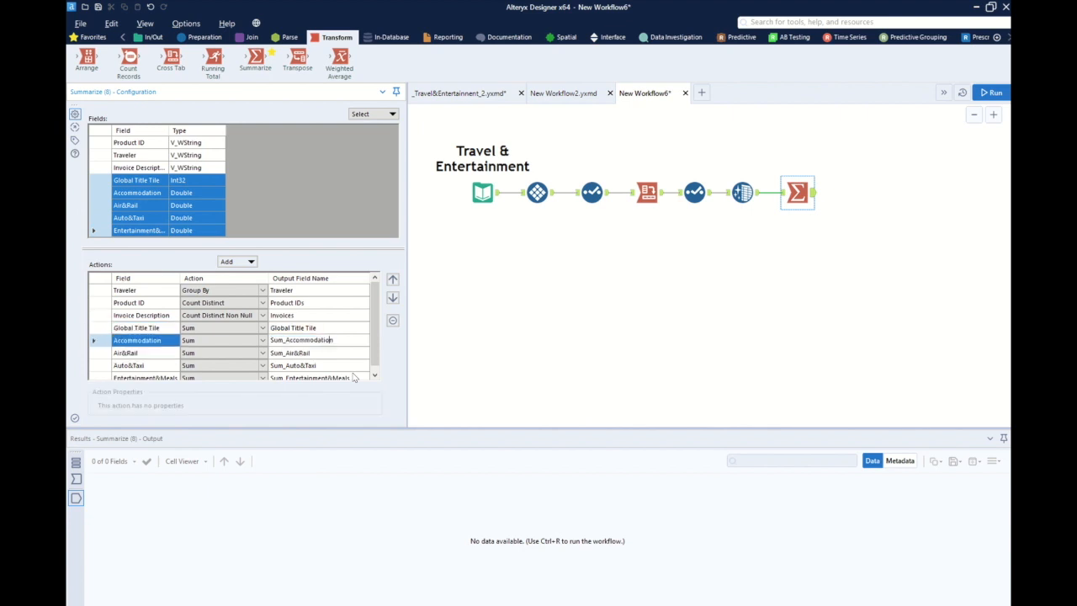
key("BackSpace")
key("Down")
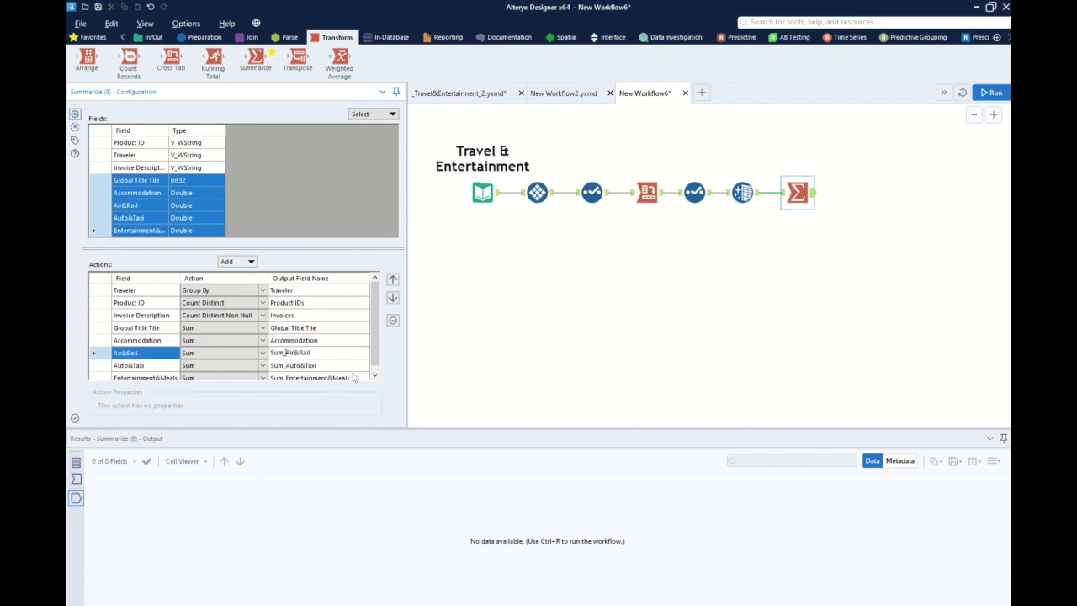
key("Down")
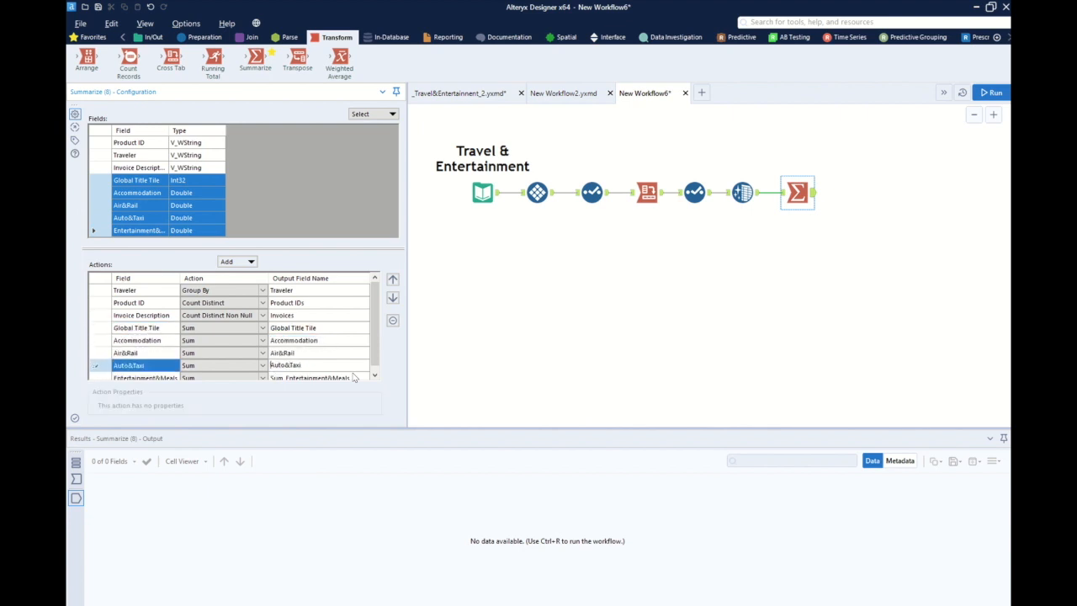
key("Down")
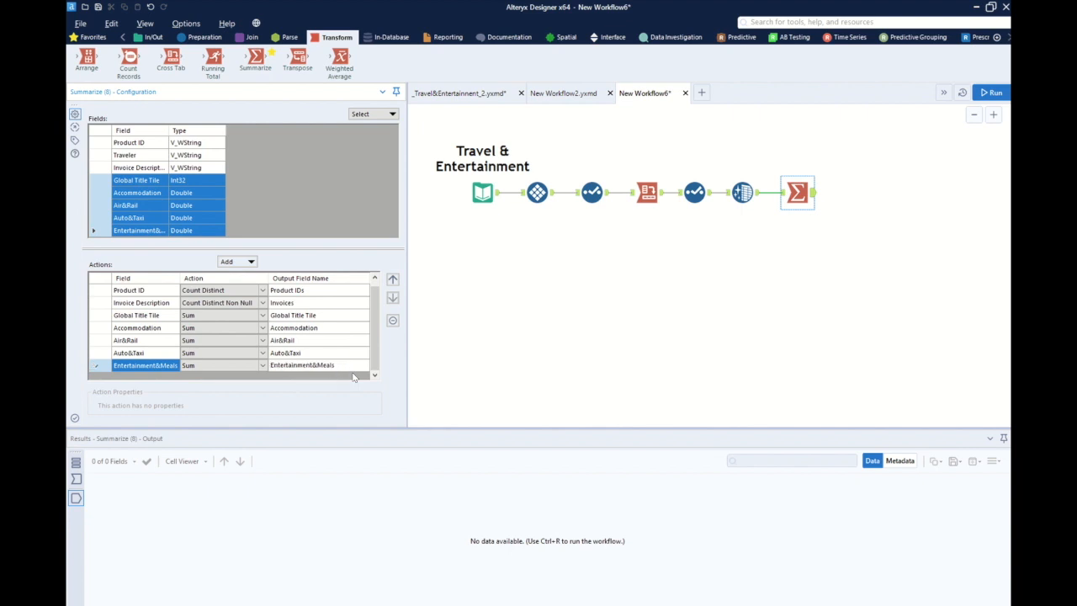
- Annotate the Summarize tool with "Summarize by Traveler Attributes" and return to its configuration
left_click(74, 139)
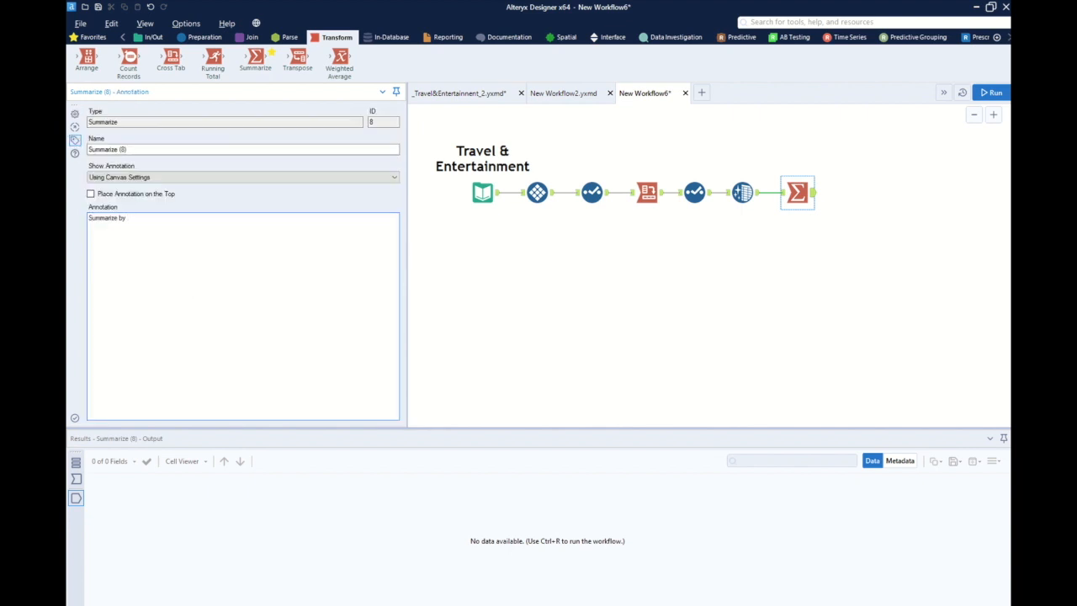
left_click(75, 113)
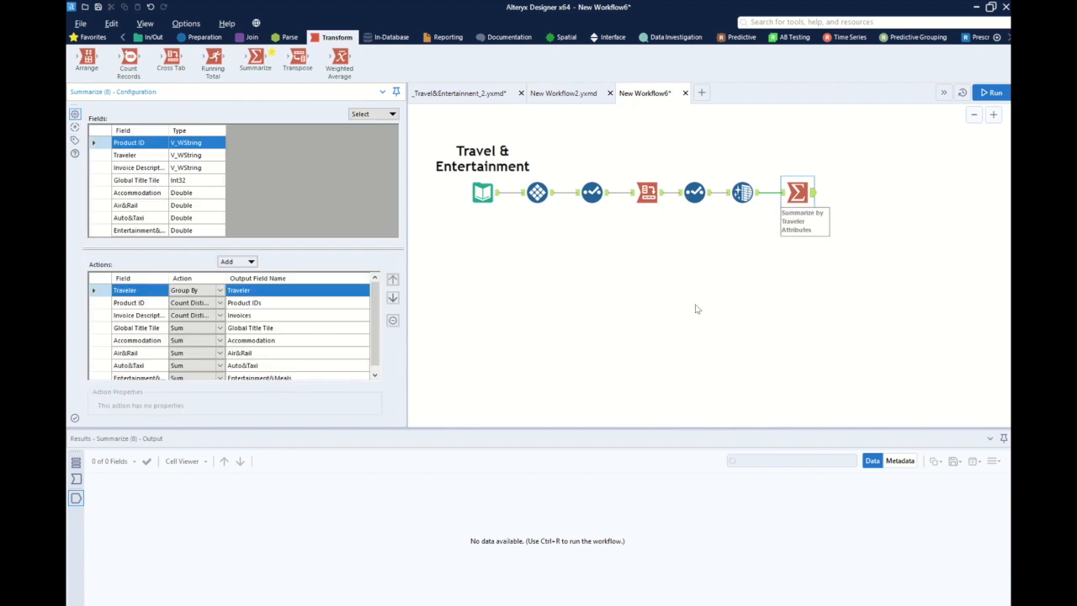
- Connect a second Summarize tool to the output of the Summarize by Traveler Attributes tool and open its configuration
scroll(888, 255, "down", 2)
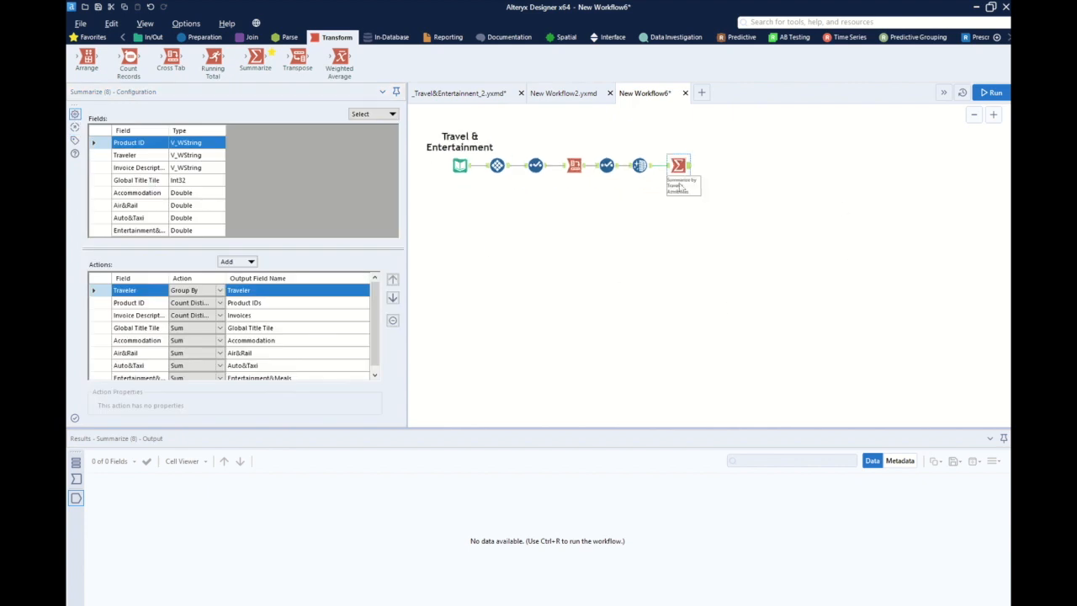
left_click_drag(256, 59, 717, 143)
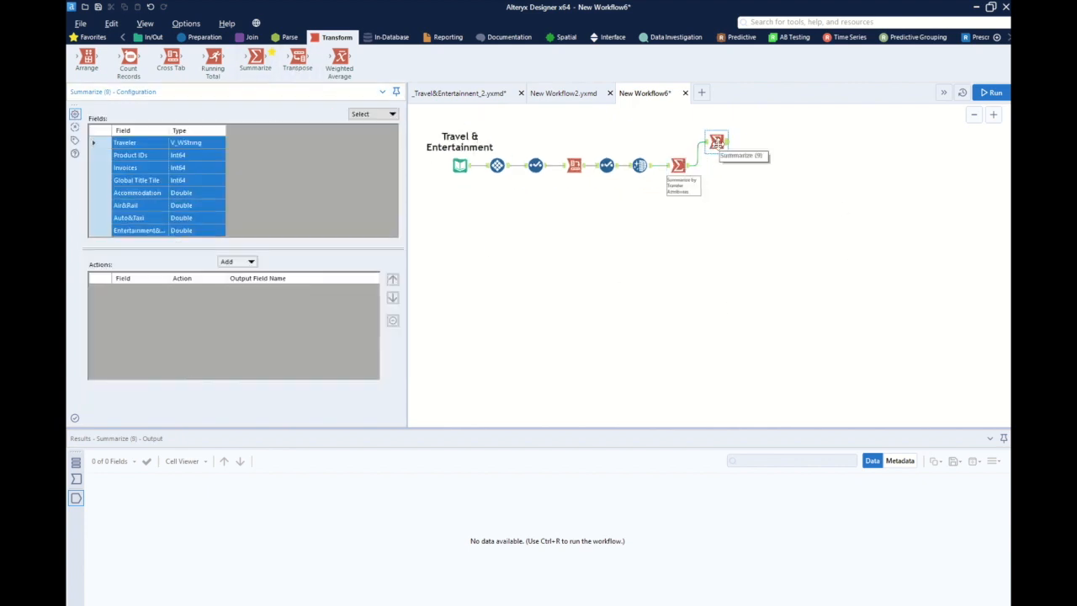
key("ctrl+r")
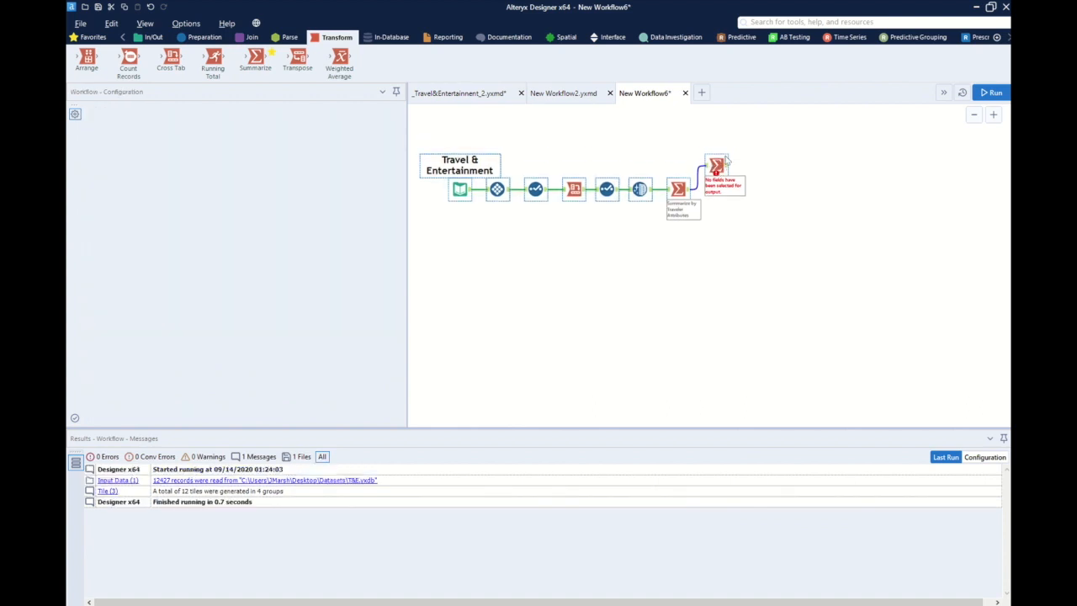
left_click(725, 162)
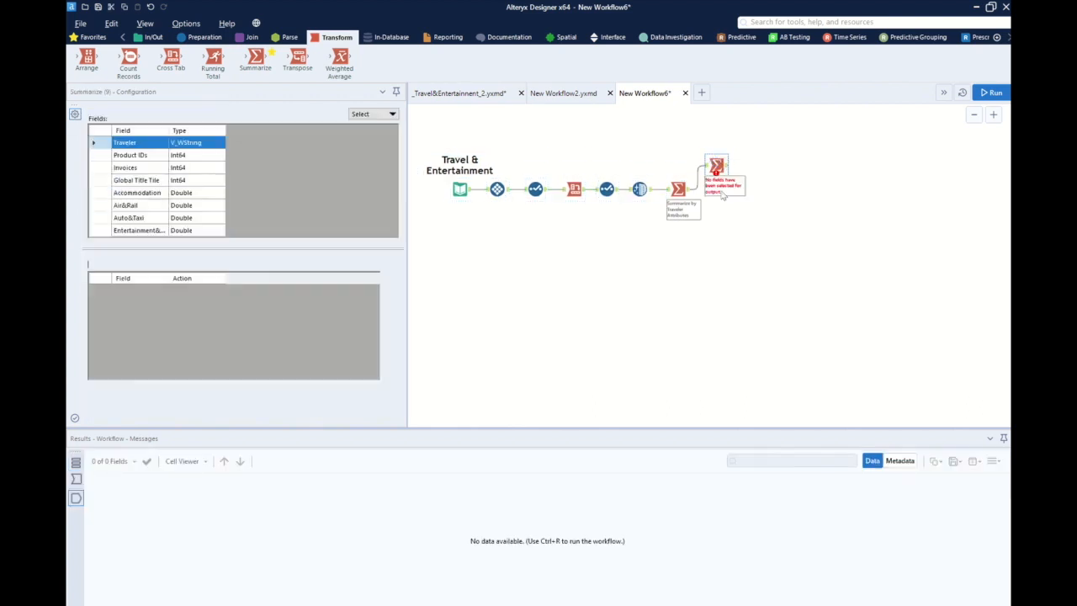
- Add Sum actions for Accommodation, Air&Rail, Auto&Taxi and Entertainment&Meals to the second Summarize tool
double_click(168, 130)
left_click_drag(99, 192, 217, 254)
left_click(237, 260)
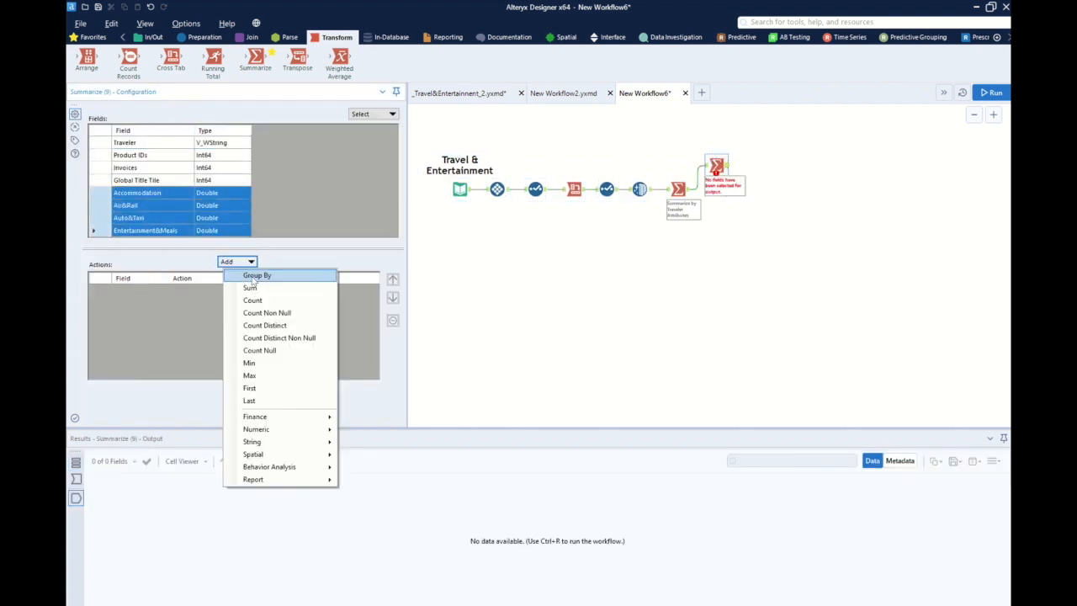
left_click(252, 286)
- Replace the Sum_ prefix with "Tot " in the output names of all four summed fields
left_click(244, 289)
key("Home")
key("Delete")
key("Delete")
key("Delete")
key("Delete")
type("Tot")
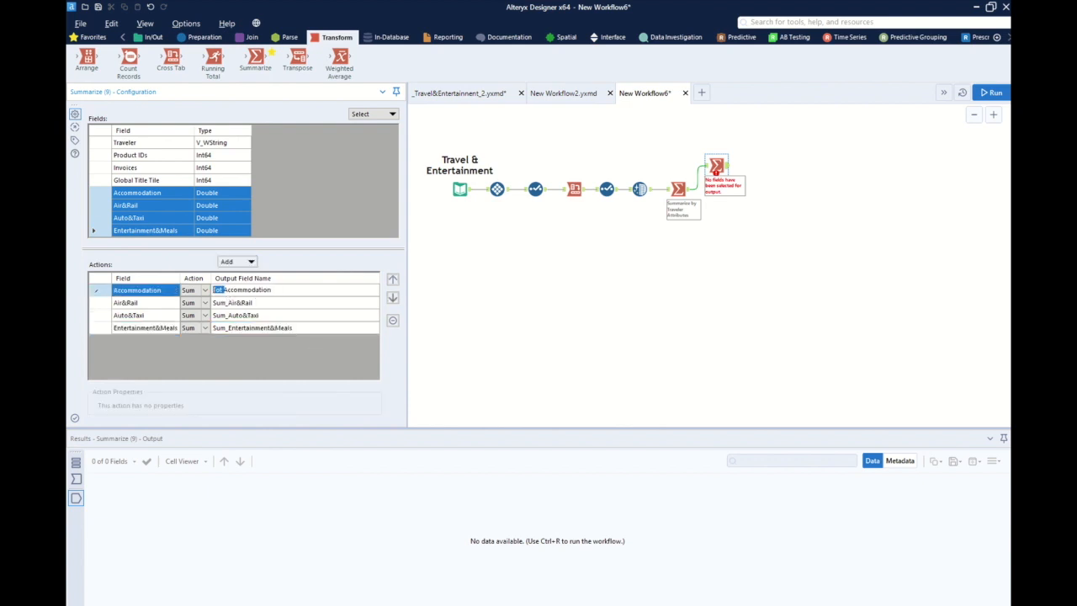
key("Down")
key("shift+Right")
key("shift+Right")
key("shift+Right")
key("shift+Right")
type("Tot")
key("Down")
key("Home")
key("shift+Right")
key("shift+Right")
key("shift+Right")
key("shift+Right")
type("Tot")
key("Down")
key("Home")
key("shift+Right")
key("shift+Right")
key("shift+Right")
key("shift+Right")
type("Tot")
- Add Standard Deviation actions for the four expense fields and replace the underscore in each StdDev output name with a space
left_click(237, 262)
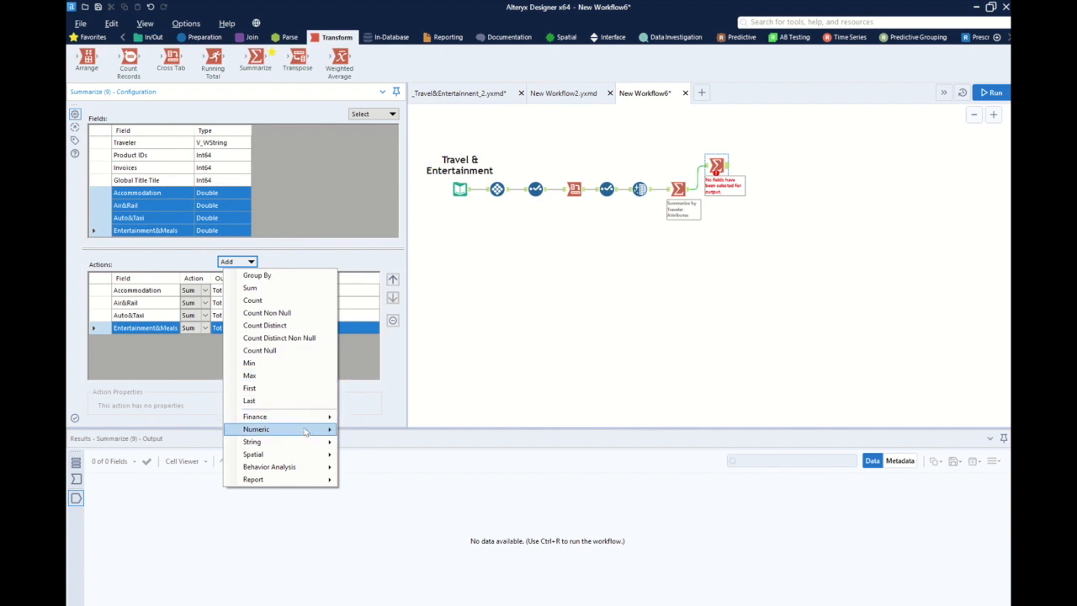
mouse_move(290, 429)
left_click(423, 485)
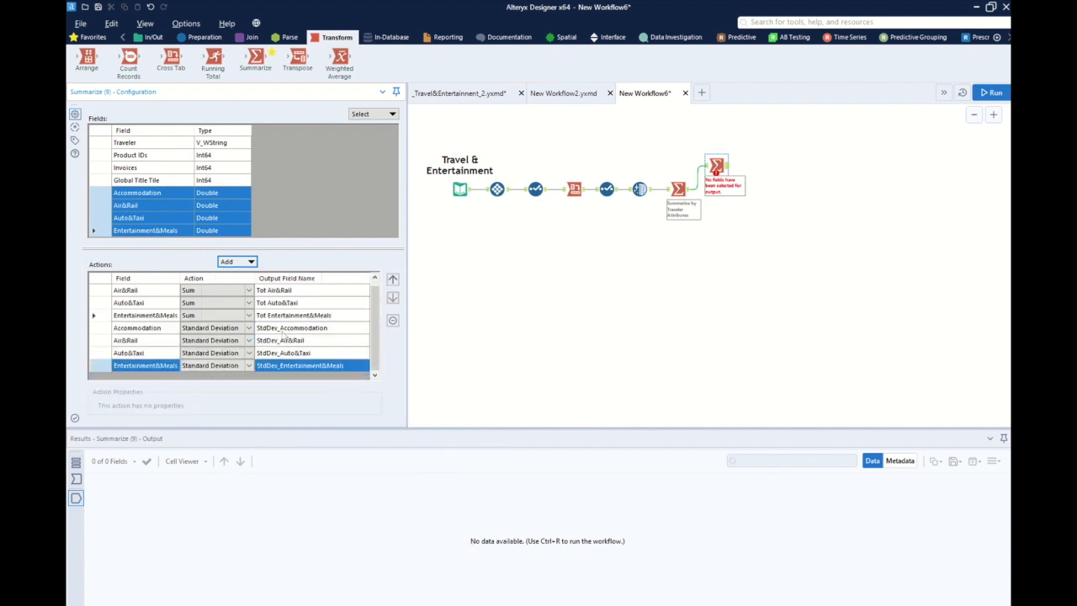
key("Down")
key("BackSpace")
key("Down")
key("BackSpace")
key("Down")
key("BackSpace")
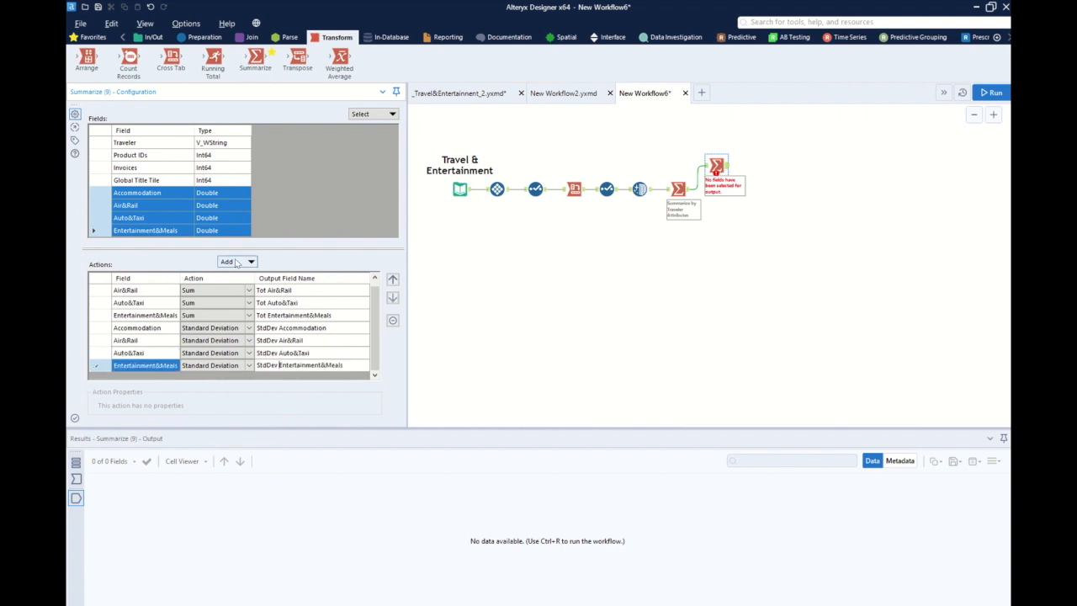
- Add Average - Ignore 0's actions for Accommodation, Air&Rail, Auto&Taxi and Entertainment&Meals
left_click(236, 262)
mouse_move(290, 429)
left_click(440, 506)
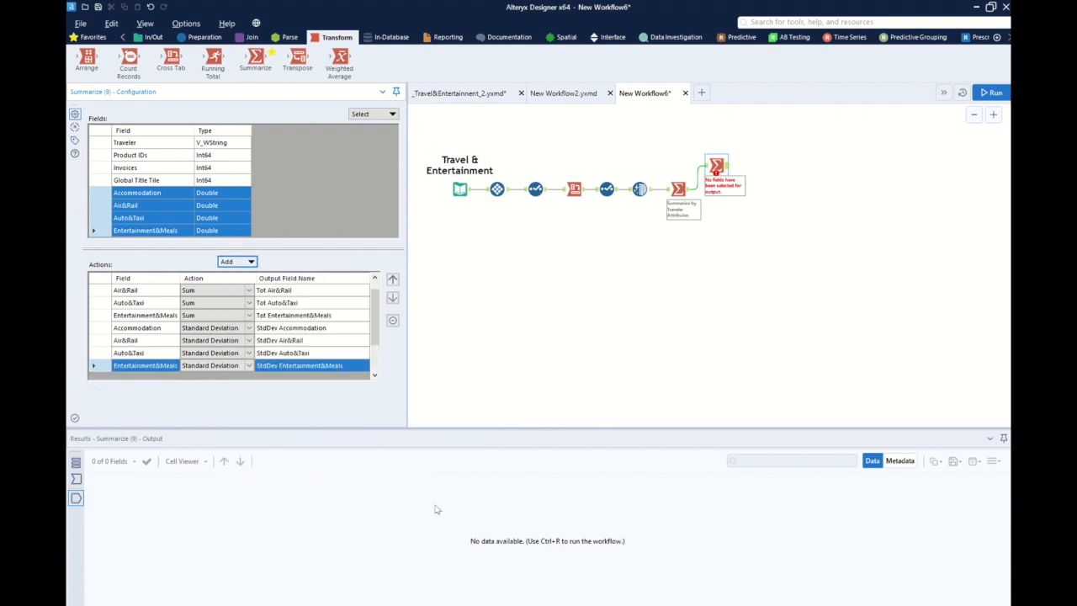
- Shorten the AvgNo0_ prefix to "Avg " in the output names of all four averaged fields
left_click(274, 327)
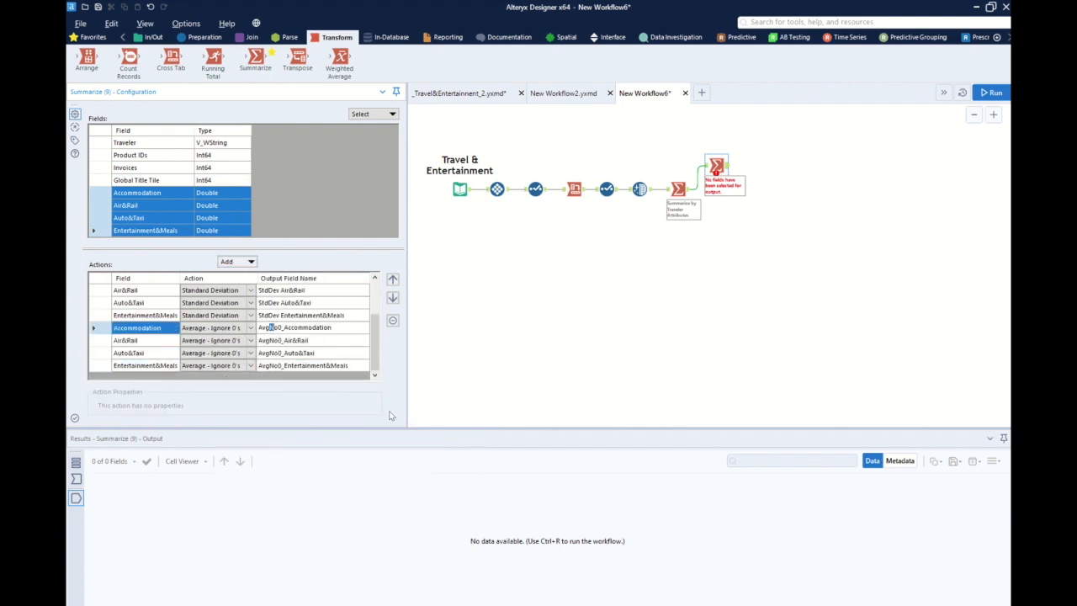
key("Down")
key("Right")
key("Right")
key("Right")
key("Delete")
key("Delete")
key("Delete")
key("Delete")
key("Down")
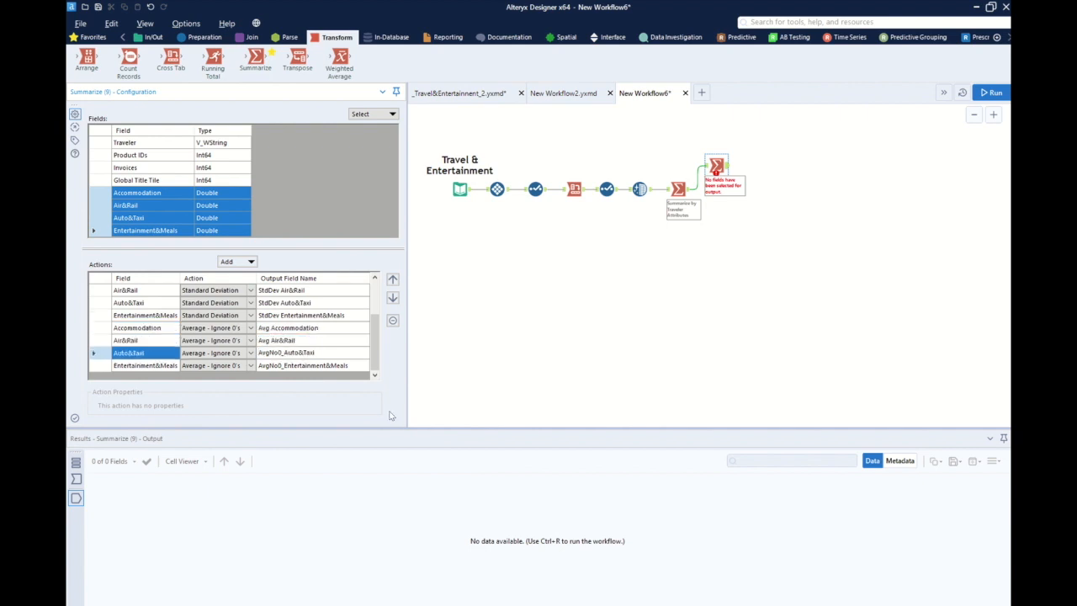
key("Down")
key("Right")
key("Right")
key("Right")
key("shift+Right")
key("shift+Right")
key("shift+Right")
key("shift+Right")
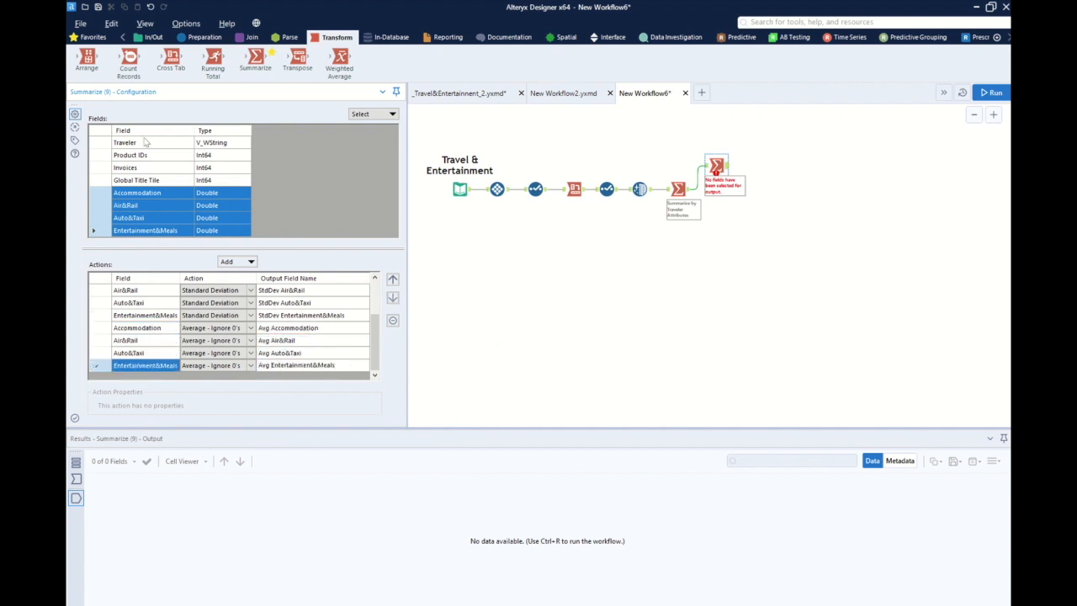
- Annotate the second Summarize tool with "Calculate Total, Standard Deviation, & Average"
left_click(74, 140)
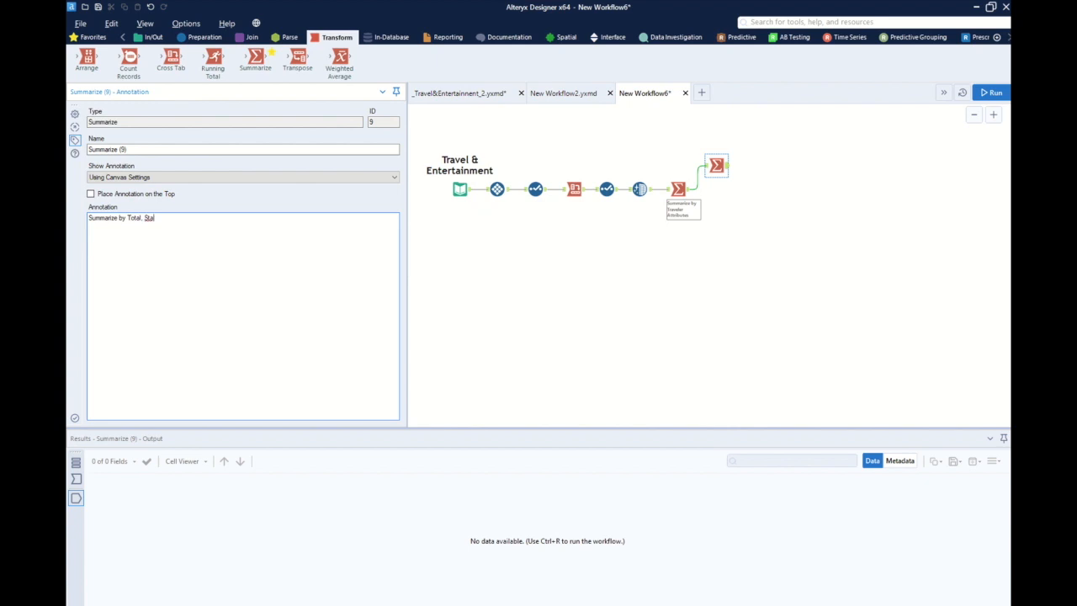
type("Calculate")
key("Delete")
key("Delete")
key("Delete")
type(",")
left_click(454, 105)
- Add an Append Fields tool with the second Summarize tool as target and the first Summarize tool as source
left_click(252, 37)
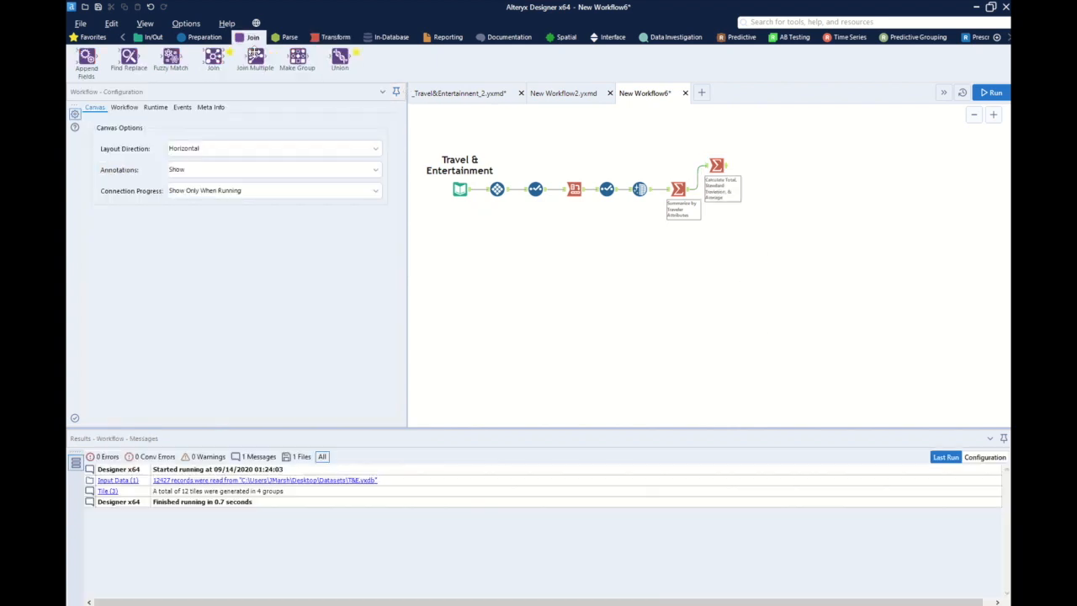
left_click_drag(87, 59, 766, 189)
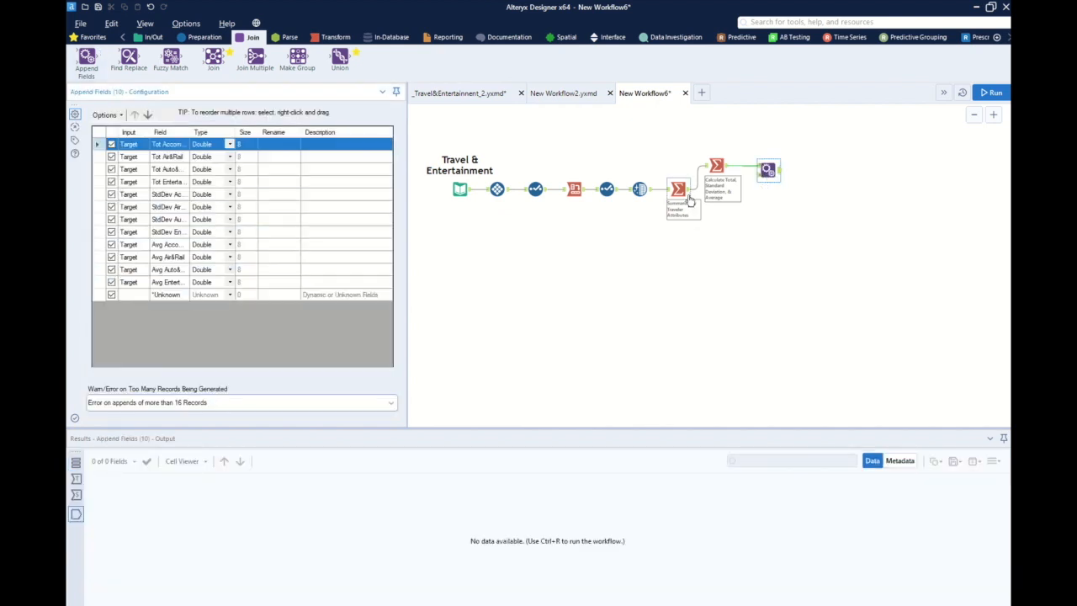
left_click_drag(688, 188, 762, 175)
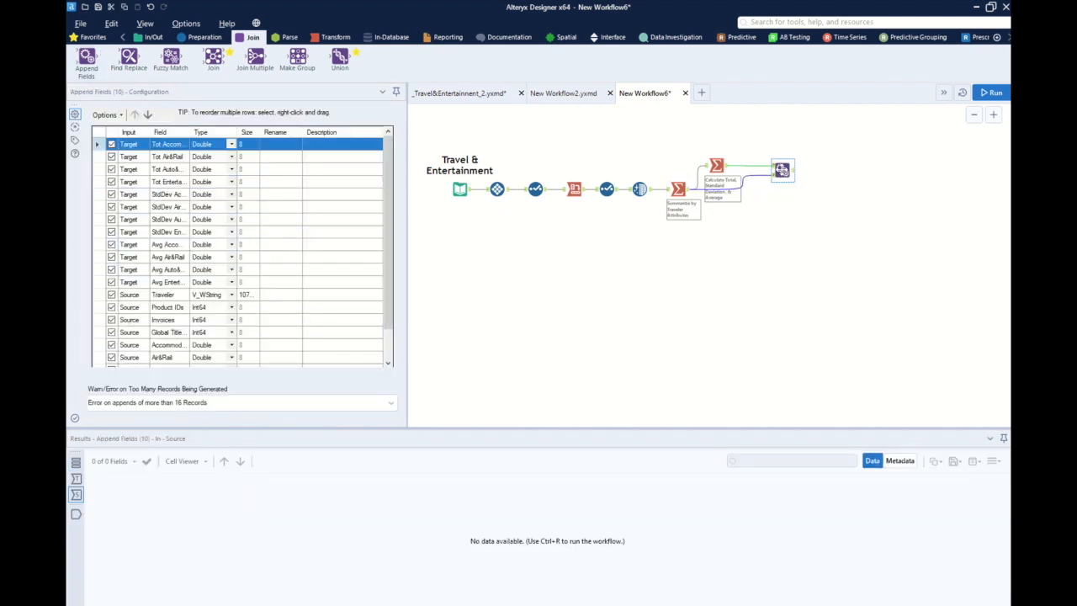
- Set the Append Fields tool to Allow All Appends
scroll(187, 301, "down", 1)
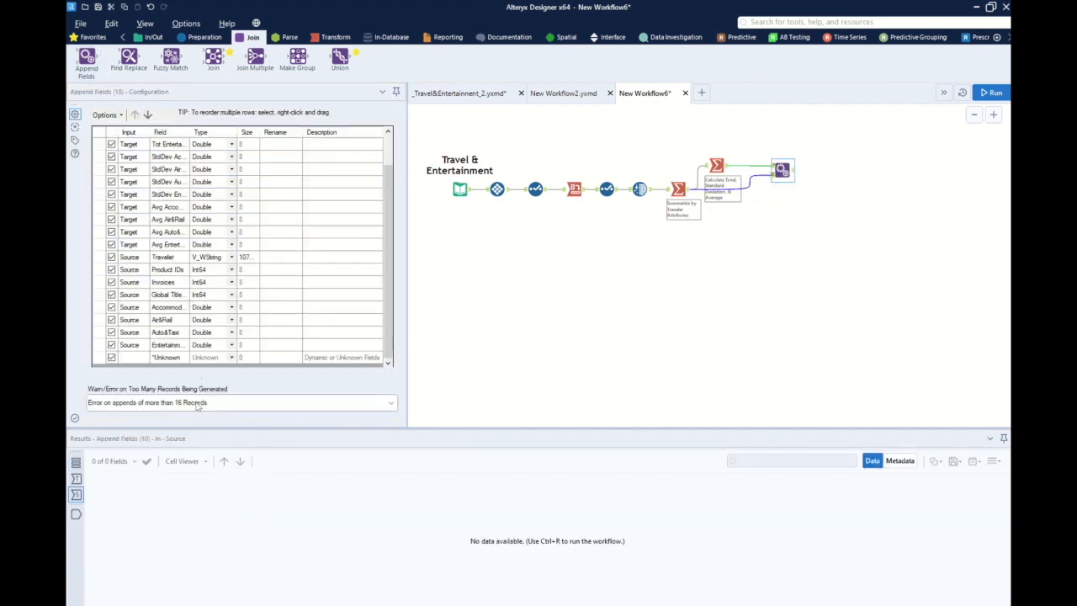
left_click(325, 402)
left_click(194, 415)
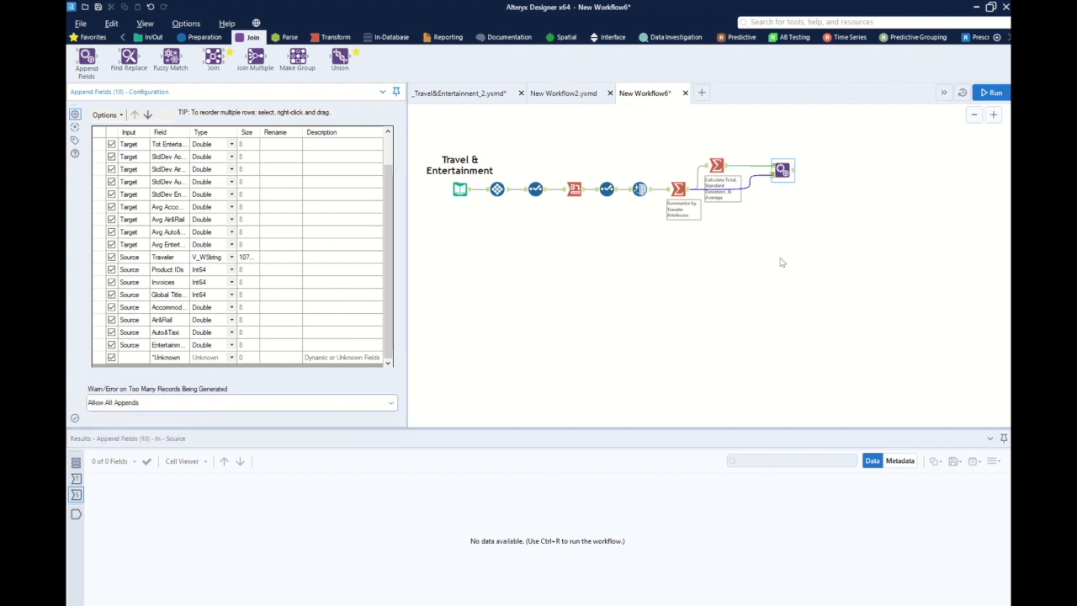
key("ctrl+r")
- Connect a Formula tool after Append Fields and add an output column named Standardized Accomadation
left_click(205, 37)
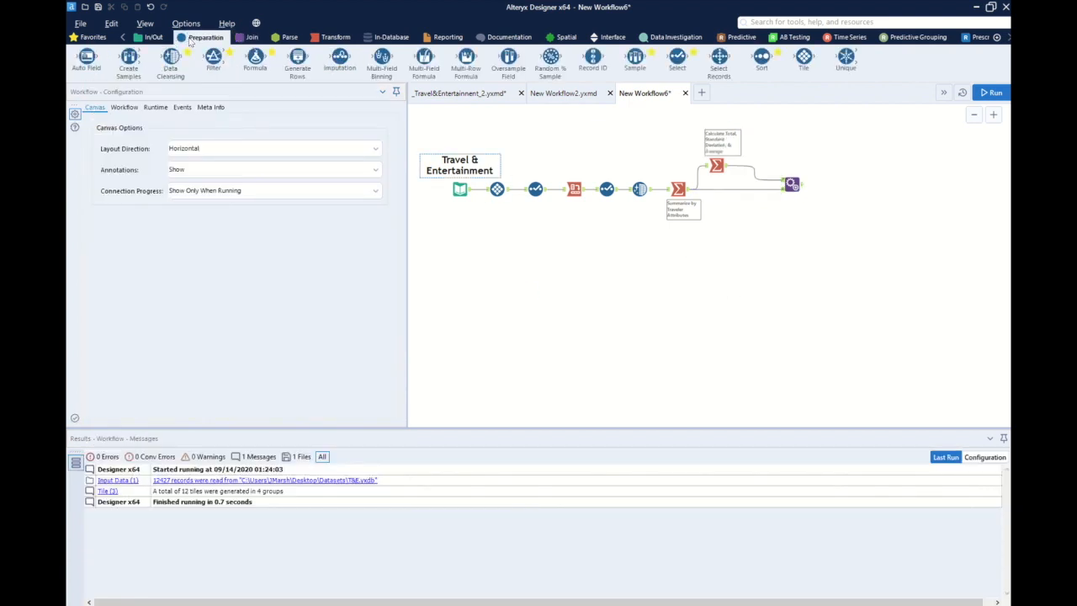
left_click_drag(255, 58, 834, 185)
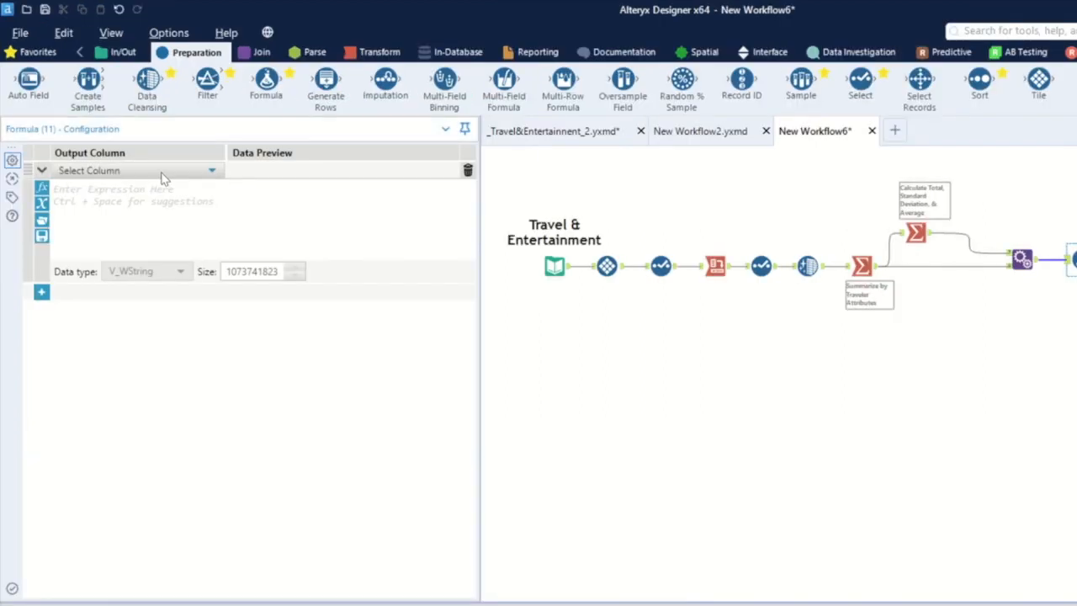
left_click(183, 126)
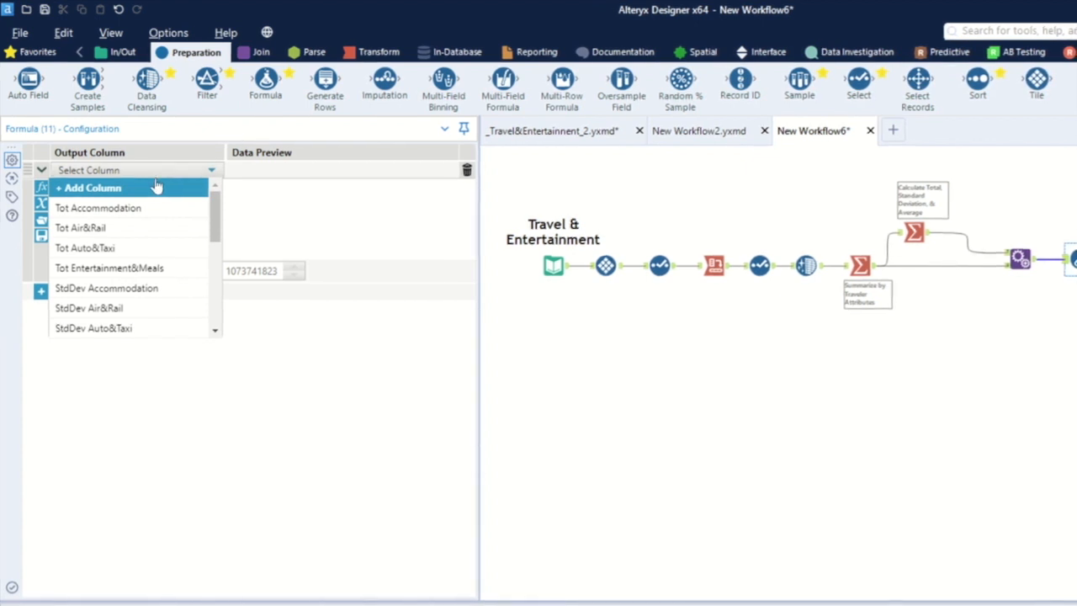
left_click(149, 187)
type("Sta")
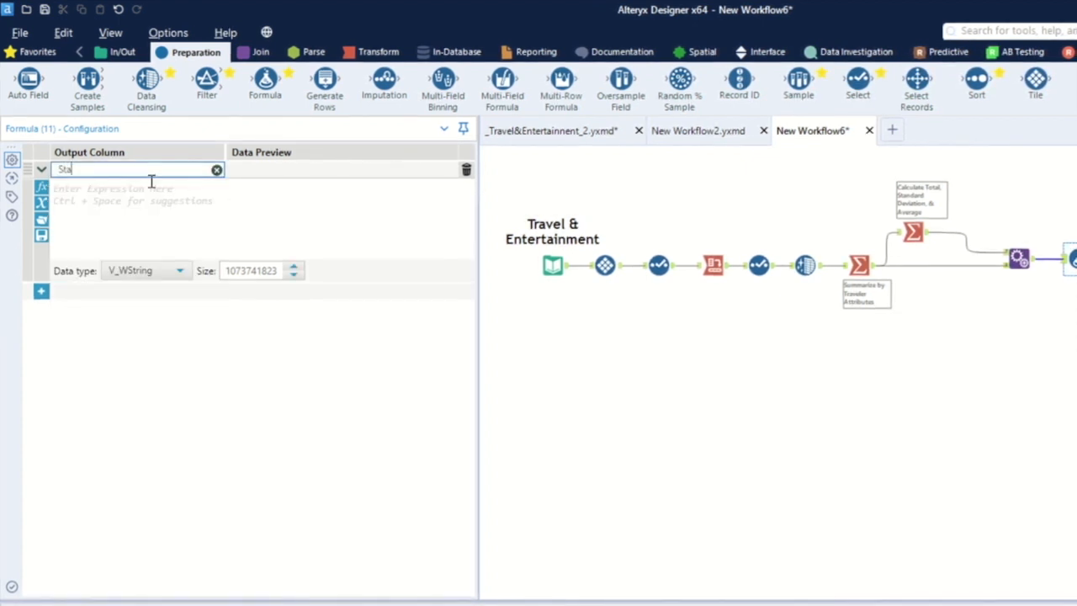
type("ndardized Accomodation")
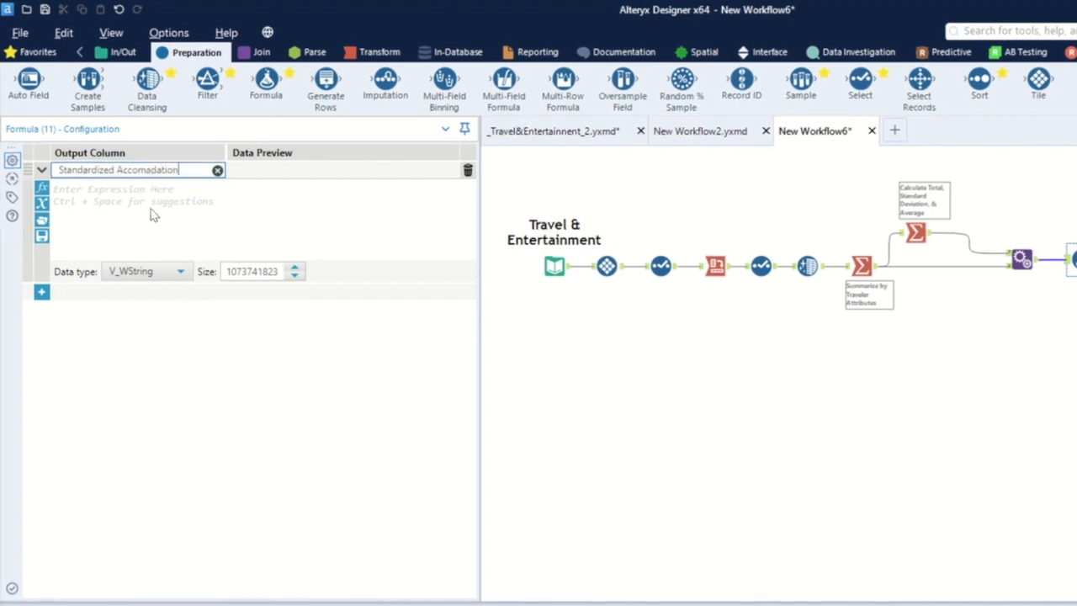
- Set the Standardized Accomadation expression to ([Accommodation] - [Avg Accommodation]) / [StdDev Accommodation] with data type Double
left_click(153, 215)
type("([Ac")
key("Return")
type("- [Av")
key("Return")
type(") /")
key("Return")
type("[St")
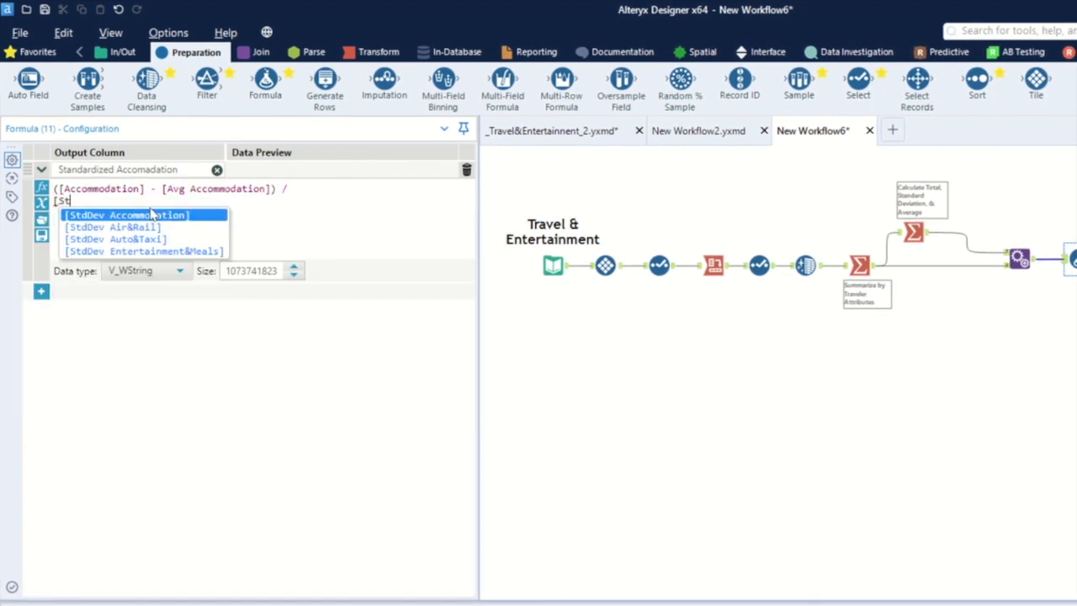
key("Return")
left_click(165, 271)
scroll(149, 362, "down", 2)
left_click(144, 370)
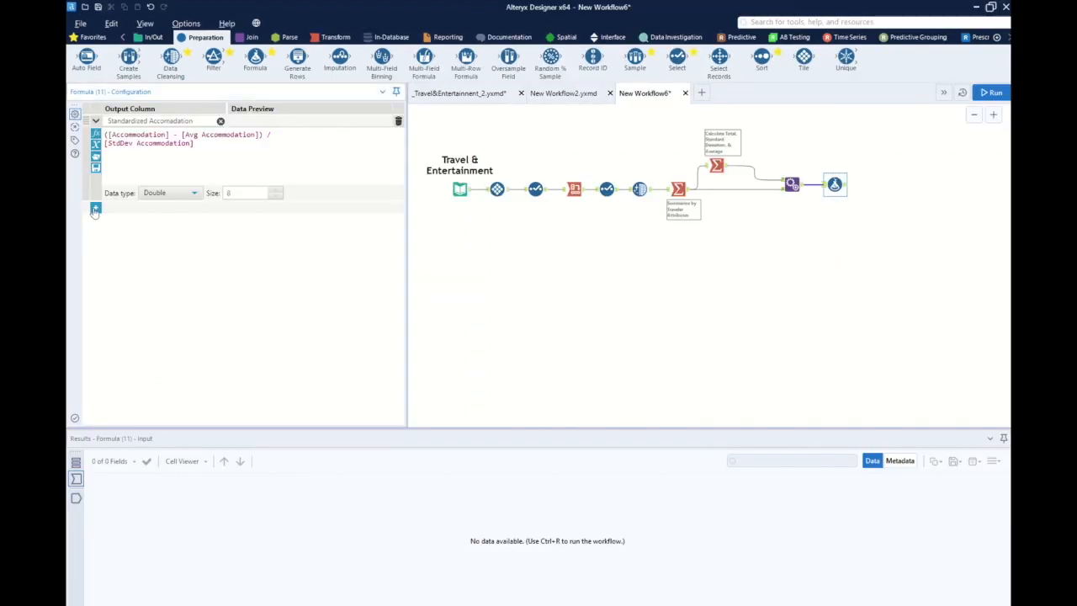
- Add a second output column named Standardized Air&Rail to the Formula tool
left_click(95, 209)
left_click(139, 219)
type("Standardized Air&Rail")
- Set the Standardized Air&Rail expression to ([Air&Rail]- [Avg Air&Rail]) / [StdDev Air&Rail] with data type Double
left_click(152, 221)
type("([Air")
key("Return")
type("- [Avg")
key("Down")
key("Return")
type("/")
key("Return")
type("[St")
key("Return")
left_click(168, 280)
left_click(155, 334)
- Add a third output column named Standardized Auto&Taxi to the Formula tool
left_click(95, 293)
left_click(151, 307)
type("Sta")
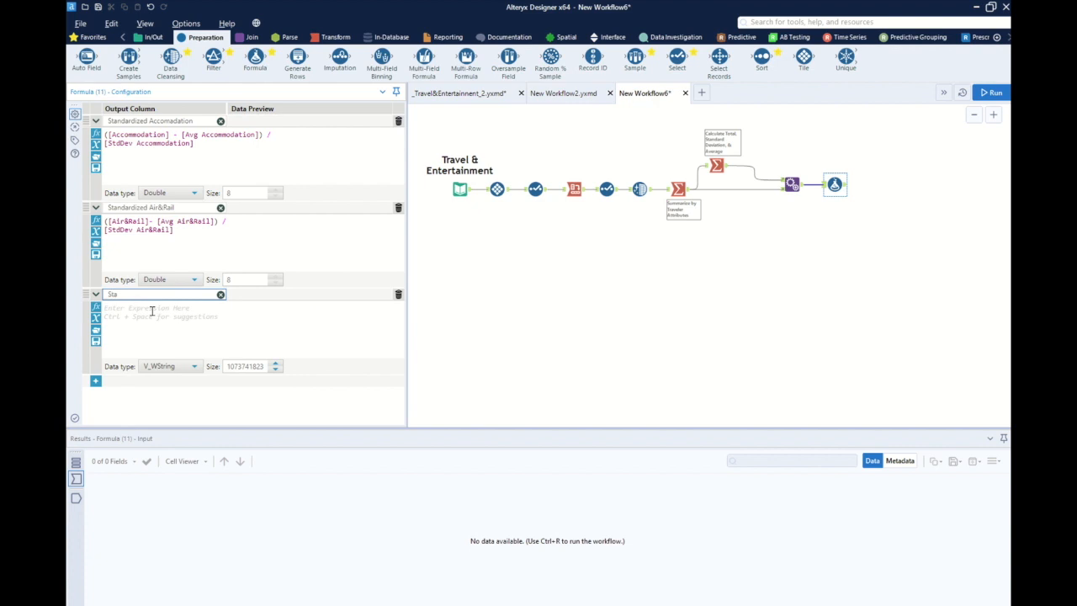
key("BackSpace")
key("BackSpace")
- Set the Standardized Auto&Taxi expression to ([Auto&Taxi] - [Avg Auto&Taxi]) / [StdDev Auto&Taxi] with data type Double
left_click(188, 313)
type("([Auto&Taxi] - [A")
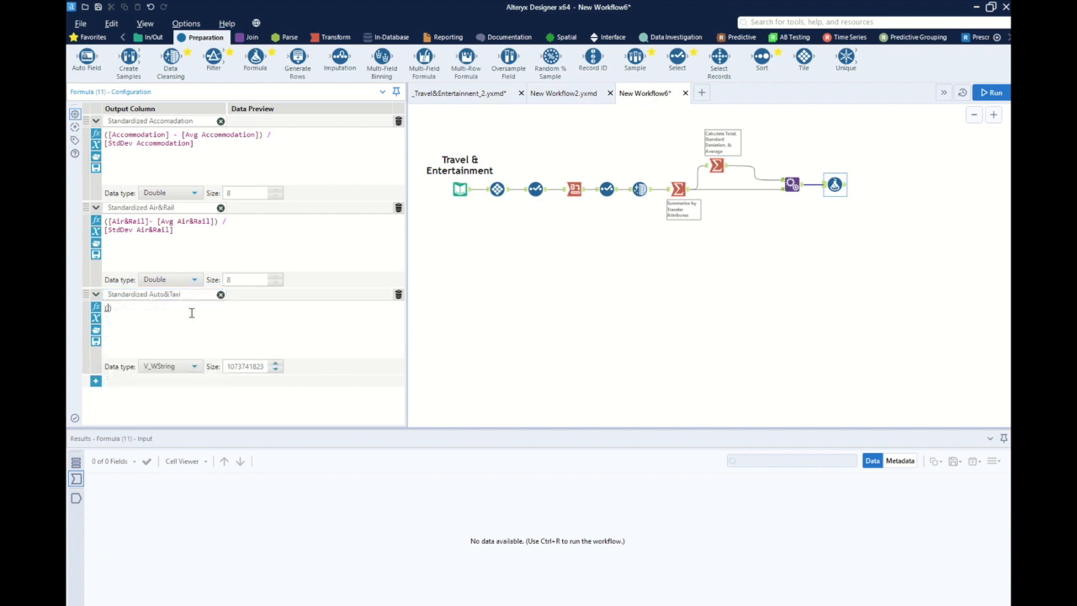
type("vg Auto")
key("Return")
type(") /")
key("Return")
type("[StdDev A")
key("Return")
scroll(185, 306, "down", 1)
left_click(185, 307)
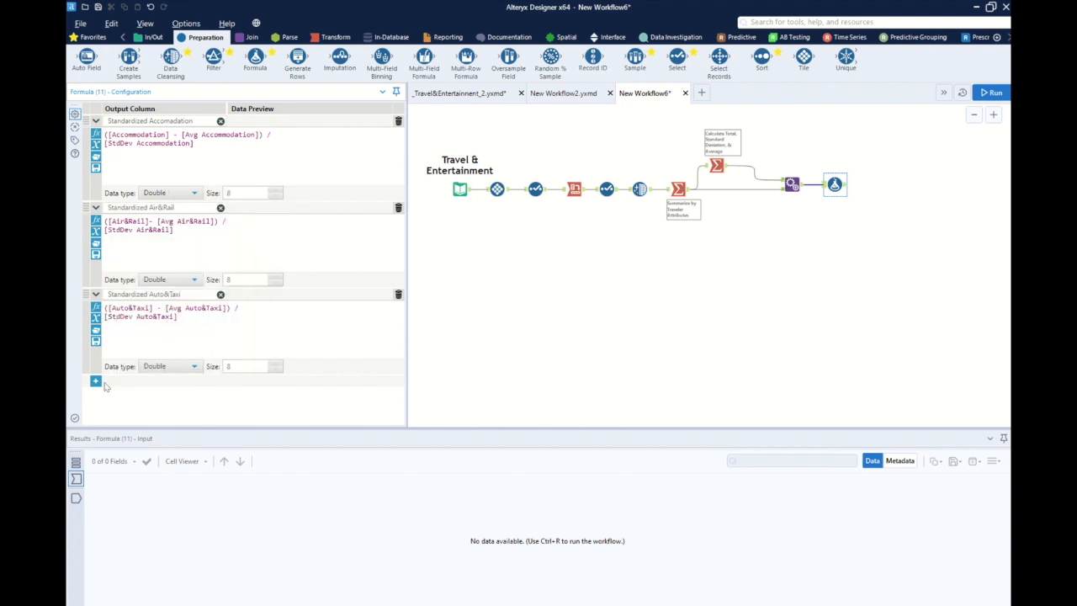
- Add a fourth output column named Standardized Entertainment&Meals and begin its expression with [Entertainment&Meals] in parentheses
left_click(96, 381)
left_click(196, 380)
scroll(197, 377, "down", 1)
left_click(156, 336)
type("Standardized Entertainment")
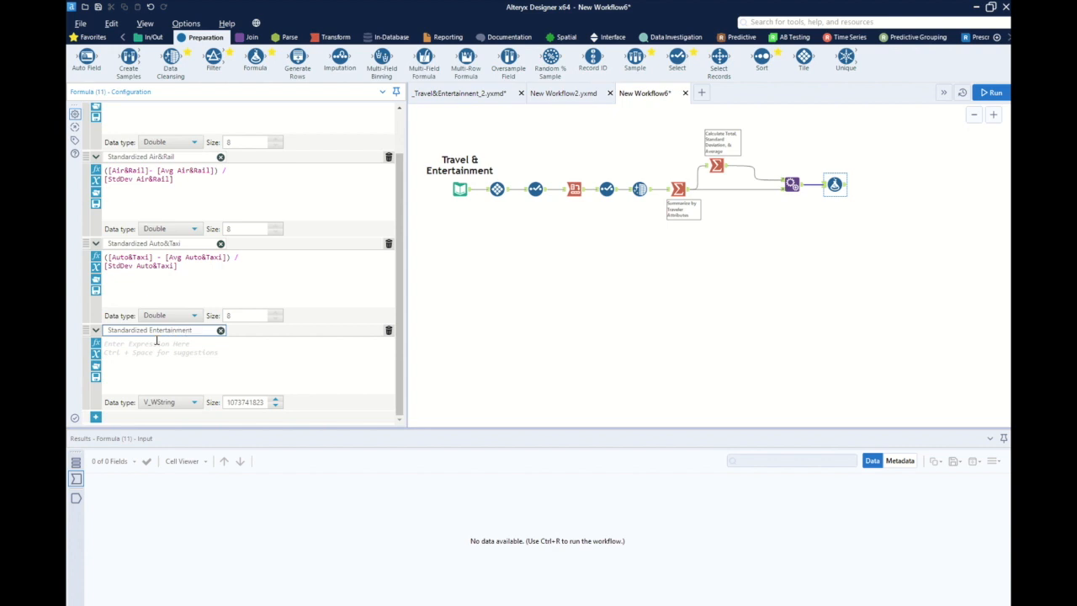
left_click(156, 341)
type("([Entertainment&Meals])")
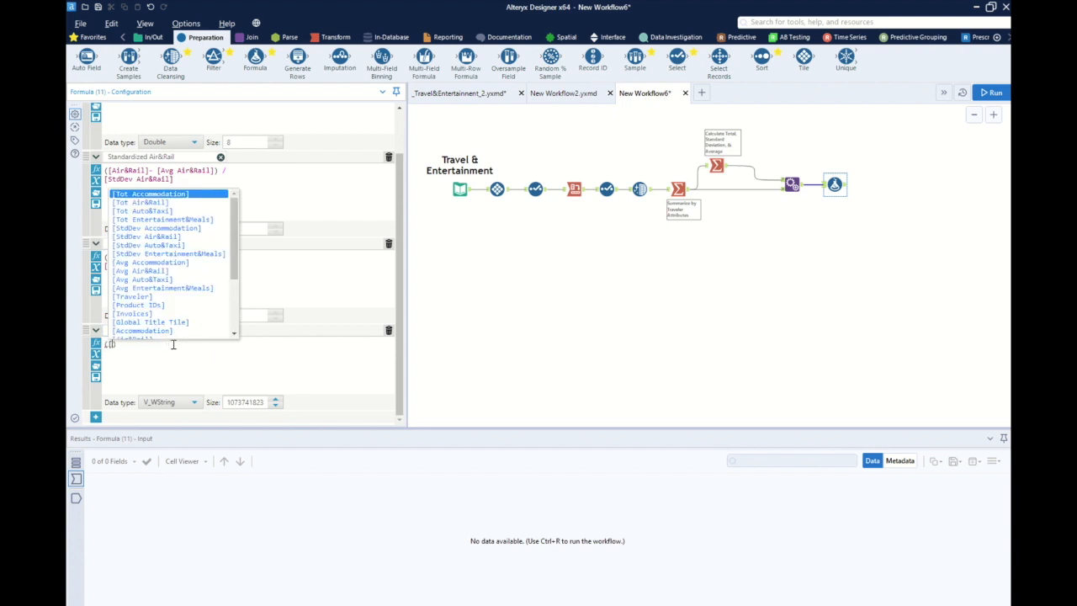
left_click(201, 330)
type("*")
key("BackSpace")
type("&Meals")
- Complete the expression as ([Entertainment&Meals] - [Avg Entertainment&Meals]) / [StdDev Entertainment&Meals] and set its data type to Double
left_click(233, 361)
key("BackSpace")
type("- [Avg Entertainment&Meals]) /")
key("Return")
type("[StdDev Entertainment&Meals]")
left_click(178, 402)
left_click(164, 290)
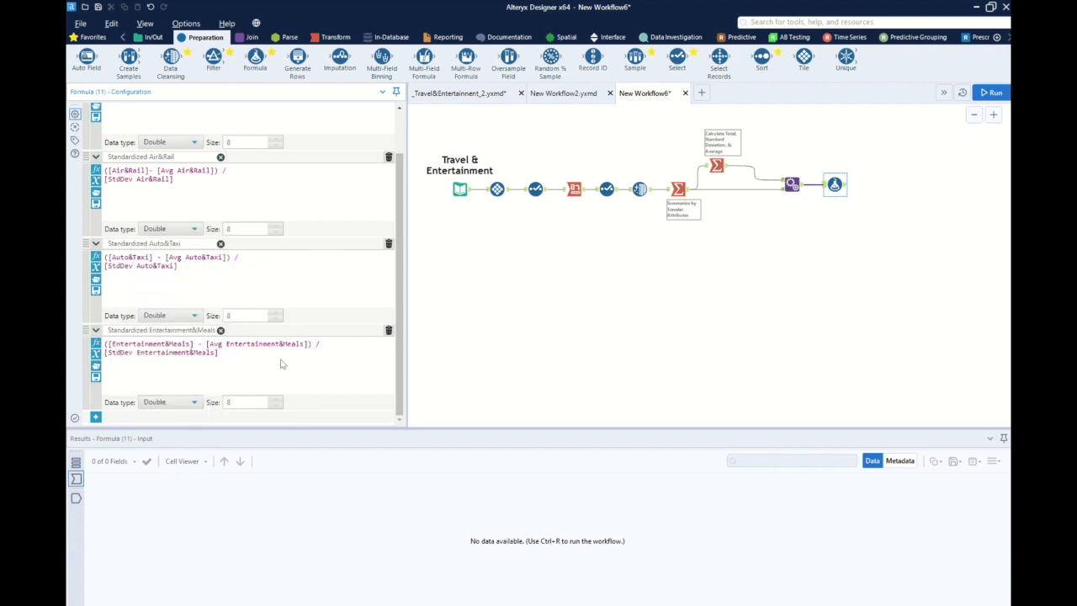
- Annotate the Formula tool with "Standardize Metrics"
scroll(282, 363, "up", 3)
left_click(74, 140)
left_click(170, 240)
type("Standa")
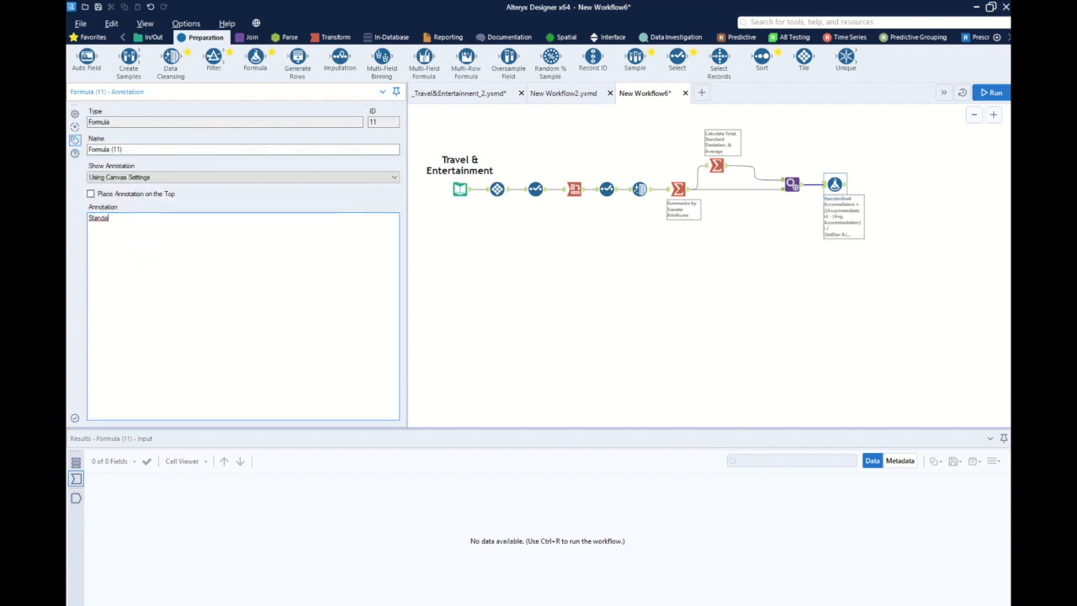
type("rize")
key("ctrl+a")
type("Stan")
left_click(894, 218)
left_click(834, 185)
left_click(770, 290)
- Connect a new Formula tool after the Standardize Metrics formula and add an output column named Pct Air&Rail
left_click_drag(255, 57, 874, 186)
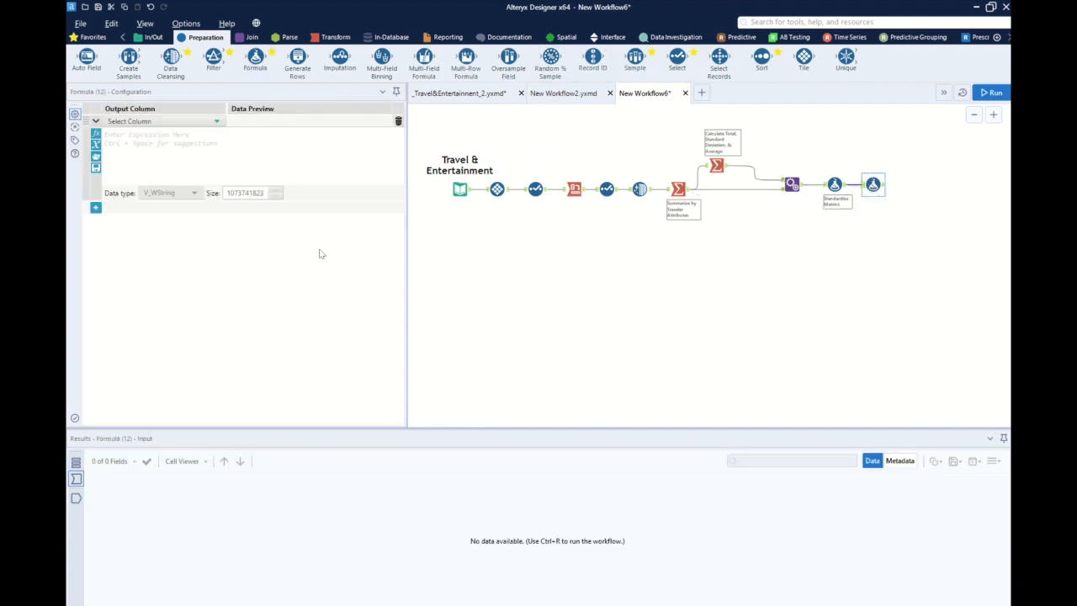
left_click(122, 122)
left_click(152, 134)
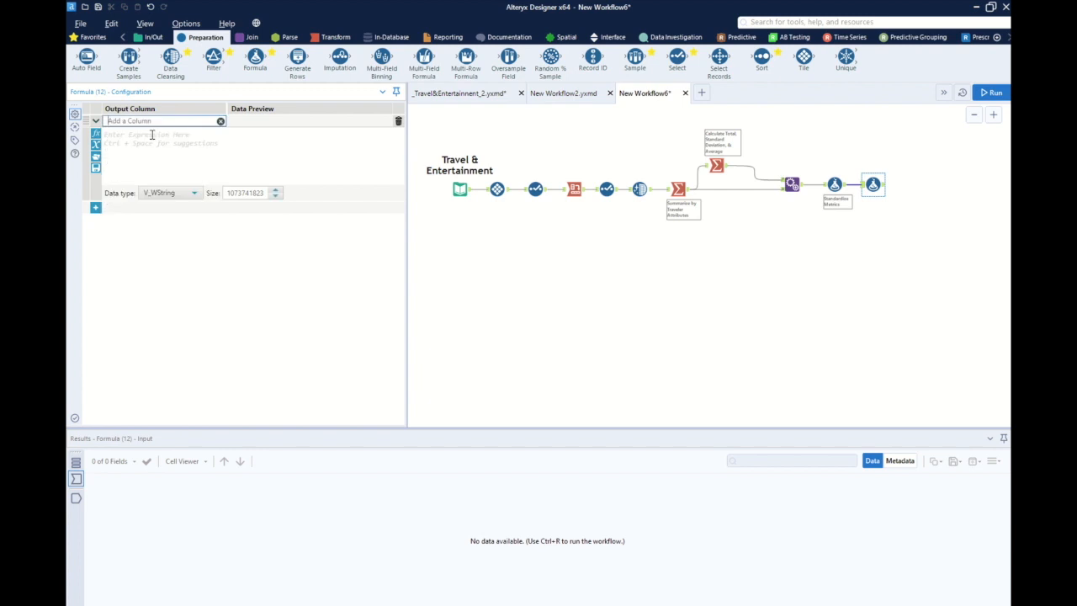
type("Pct Air&Rail")
key("Return")
- Enter [Air&Rail]/[Tot Entertainment&Meals] as the expression for Pct Air&Rail
left_click(152, 135)
type("[Air")
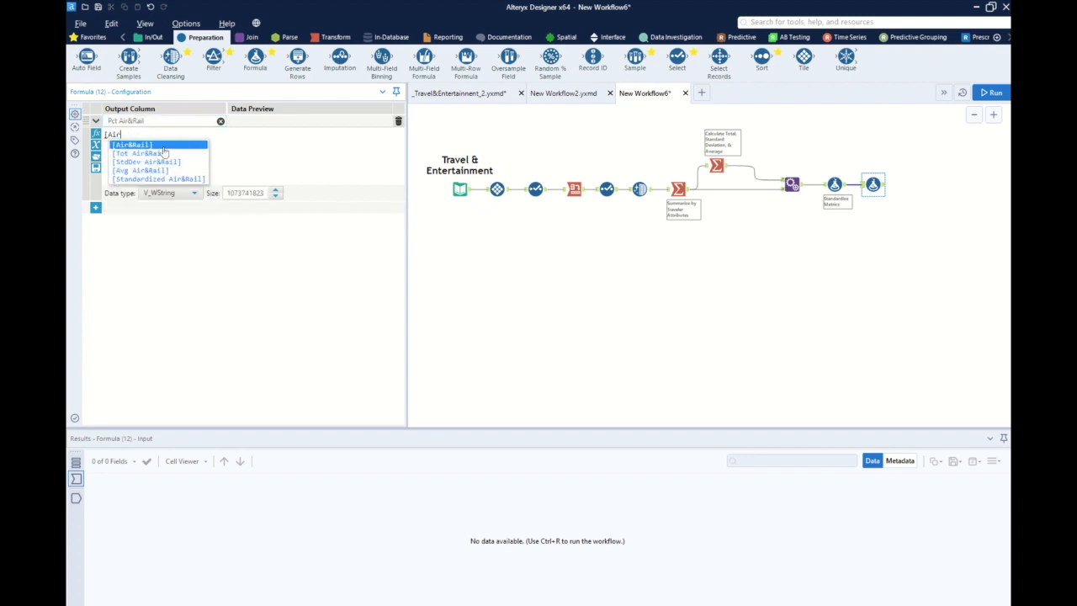
key("Return")
type("/[T")
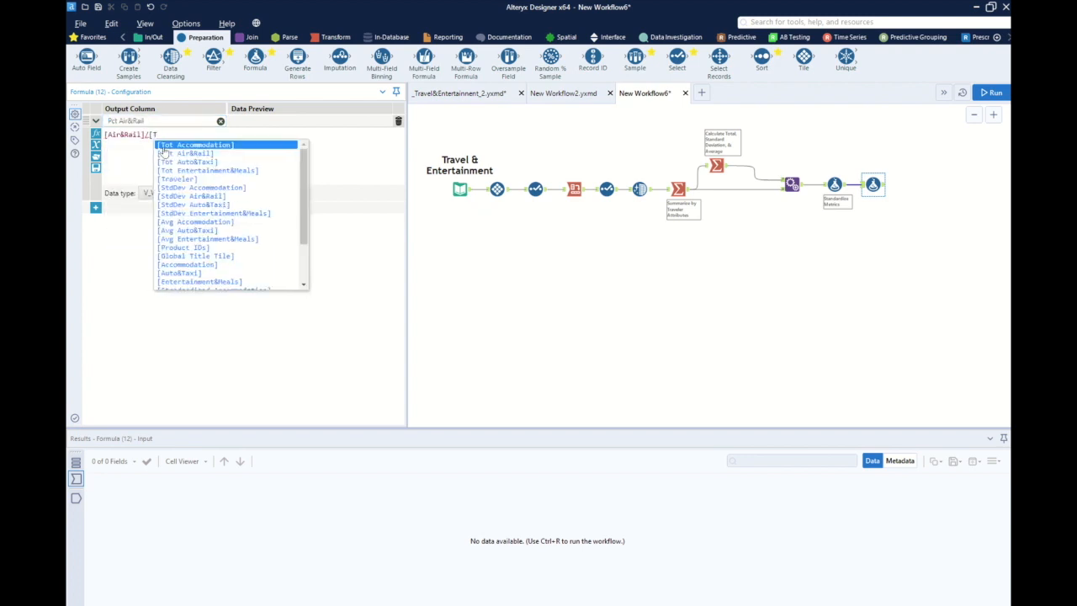
type("ot E")
key("Return")
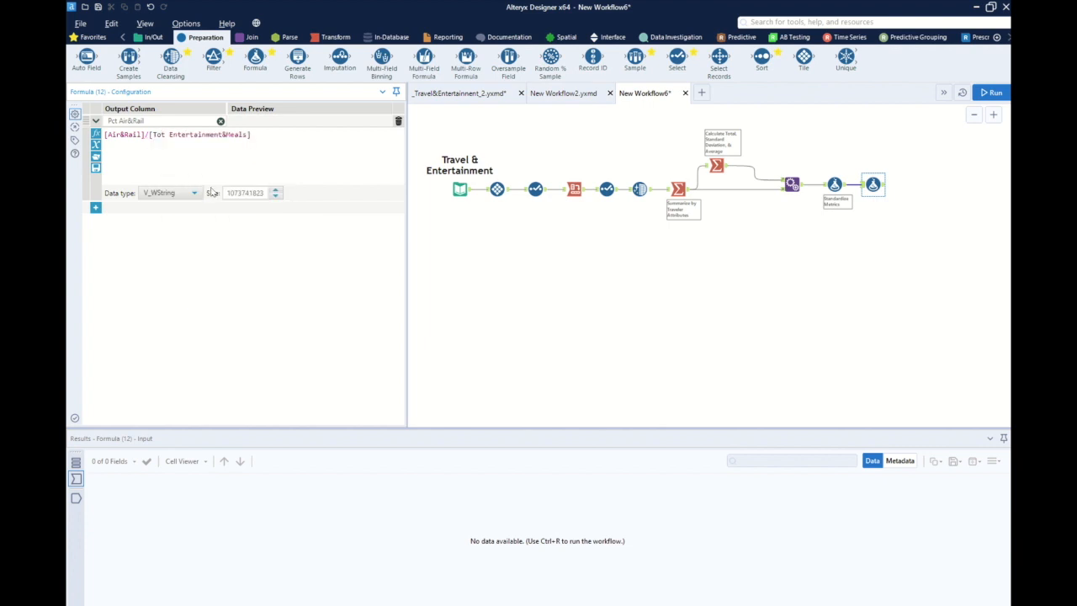
- Replace the divisor in the Pct Air&Rail expression with [Tot Air&Rail]
key("ctrl+shift+Left")
key("ctrl+shift+Left")
key("ctrl+shift+Left")
key("ctrl+shift+Left")
key("ctrl+shift+Left")
key("ctrl+shift+Right")
type("Ai")
key("Up")
key("Up")
key("Return")
key("BackSpace")
key("BackSpace")
key("BackSpace")
key("BackSpace")
key("BackSpace")
- Set the Pct Air&Rail data type to Float and add a second expression to the Formula tool
left_click(193, 193)
scroll(168, 252, "down", 2)
left_click(164, 258)
left_click(95, 207)
left_click(193, 192)
left_click(168, 244)
- Define a new output column Pct Auto&Taxi as [Auto&Taxi]/[Tot Auto&Taxi] with data type Float
left_click(155, 208)
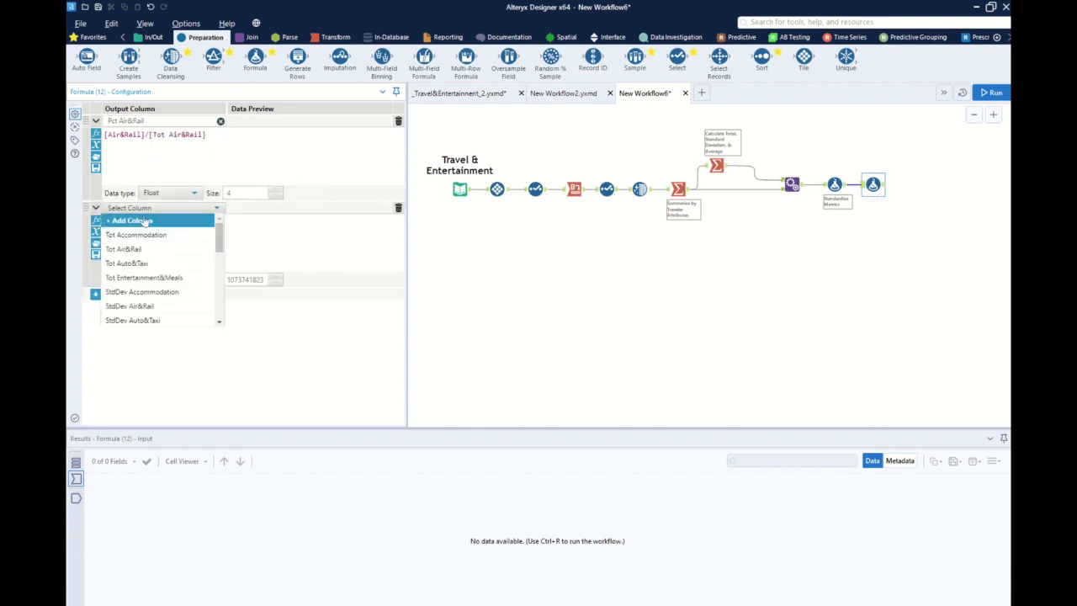
left_click(156, 221)
type("Pct Auto&Taxi")
left_click(160, 220)
type("[Auto&Taxi]/[Tot")
left_click(186, 247)
left_click(168, 280)
left_click(149, 318)
- Add a third expression with a new output column named Pct Accommadation
left_click(95, 294)
left_click(156, 294)
left_click(149, 308)
type("Pct A")
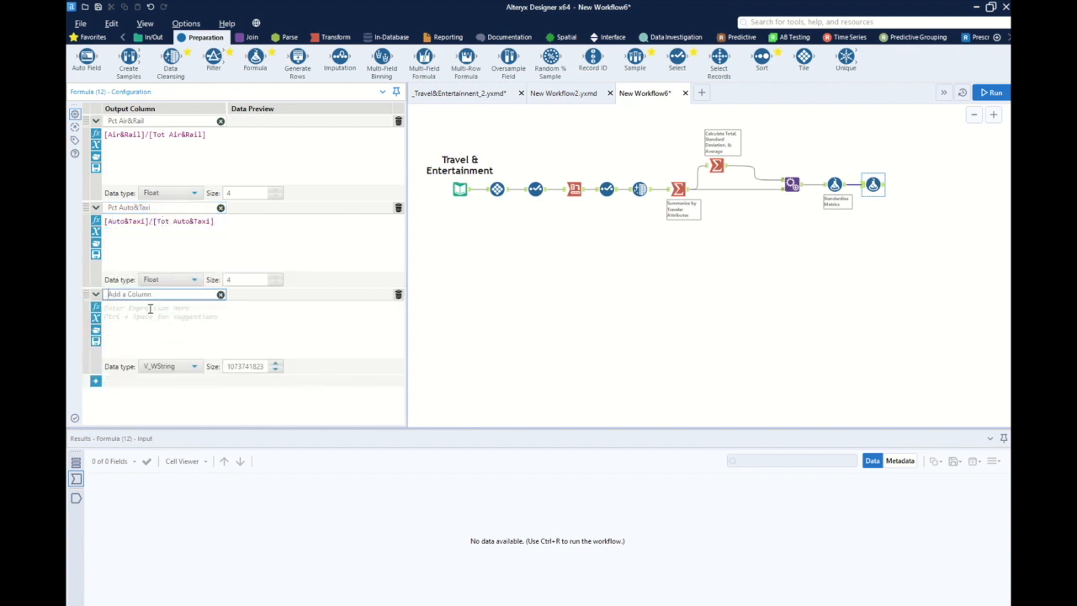
type("ccommodation")
- Set the Pct Accommadation expression to [Accommodation]/[Tot Accommodation] with data type Float
left_click(160, 318)
type("[Acc")
key("Return")
type("/p")
key("BackSpace")
type("[Tot")
key("Return")
left_click(169, 366)
left_click(164, 280)
- Add a fourth expression with a new output column named Pct Entertainment&Meals
left_click(95, 380)
left_click(132, 387)
left_click(149, 339)
type("Pct Entertainment&Meals")
- Set the Pct Entertainment&Meals expression to [Entertainment&Meals]/[Tot Entertainment&Meals] with data type Float
left_click(196, 353)
type("[Ent")
key("Return")
type("/[Tot")
left_click(228, 381)
left_click(169, 401)
left_click(165, 350)
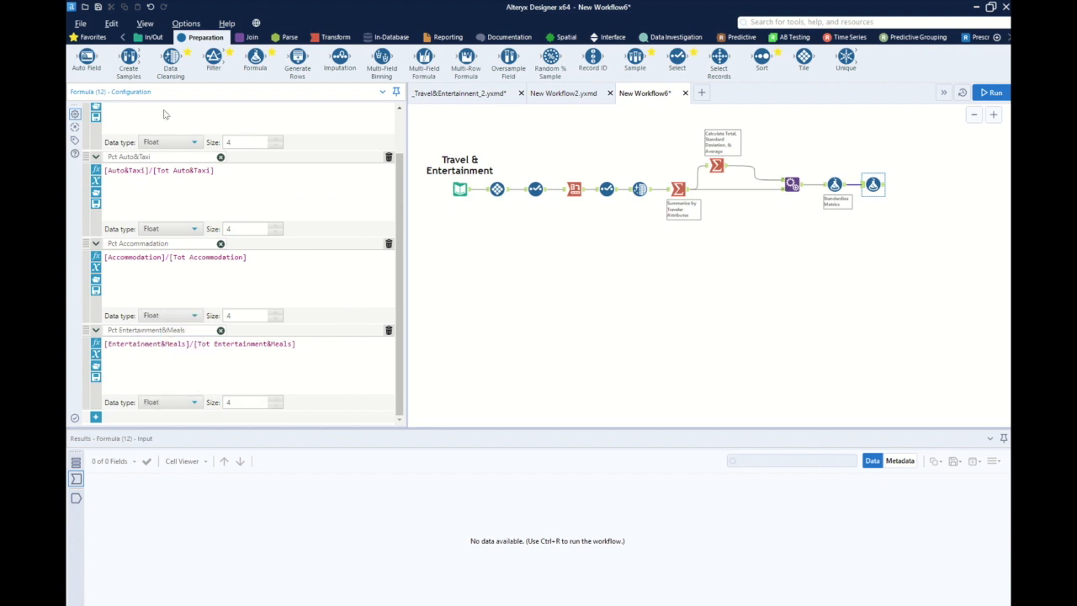
- Annotate the percentage Formula tool with "Pct of Metrics"
left_click(75, 140)
type("Pct of Metri")
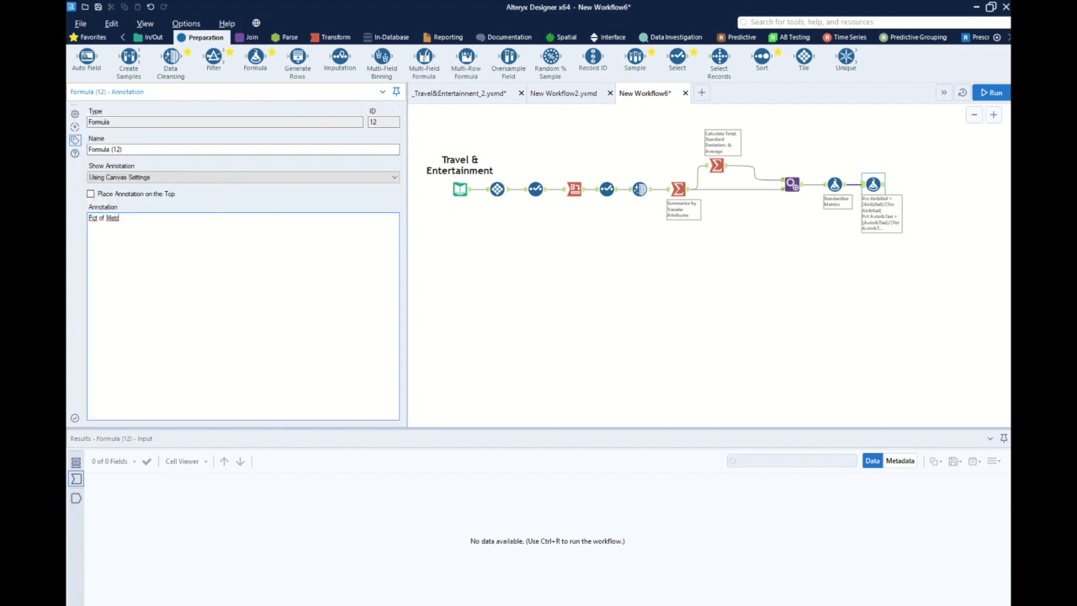
type("cs")
key("ctrl+r")
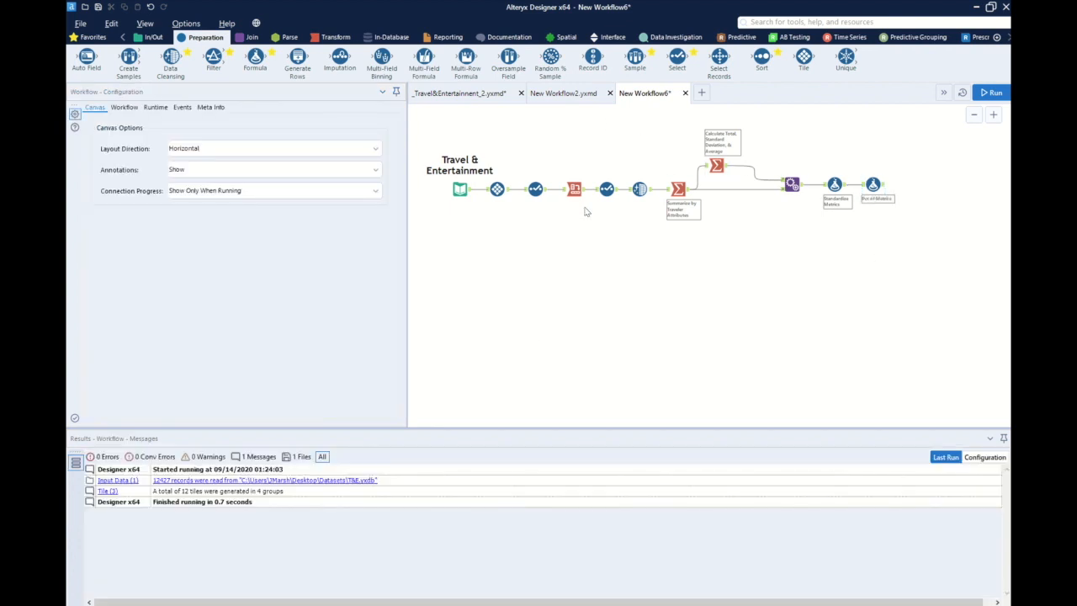
- Connect another Formula tool after Pct of Metrics and add an output column named Avg Spend
left_click_drag(255, 56, 910, 184)
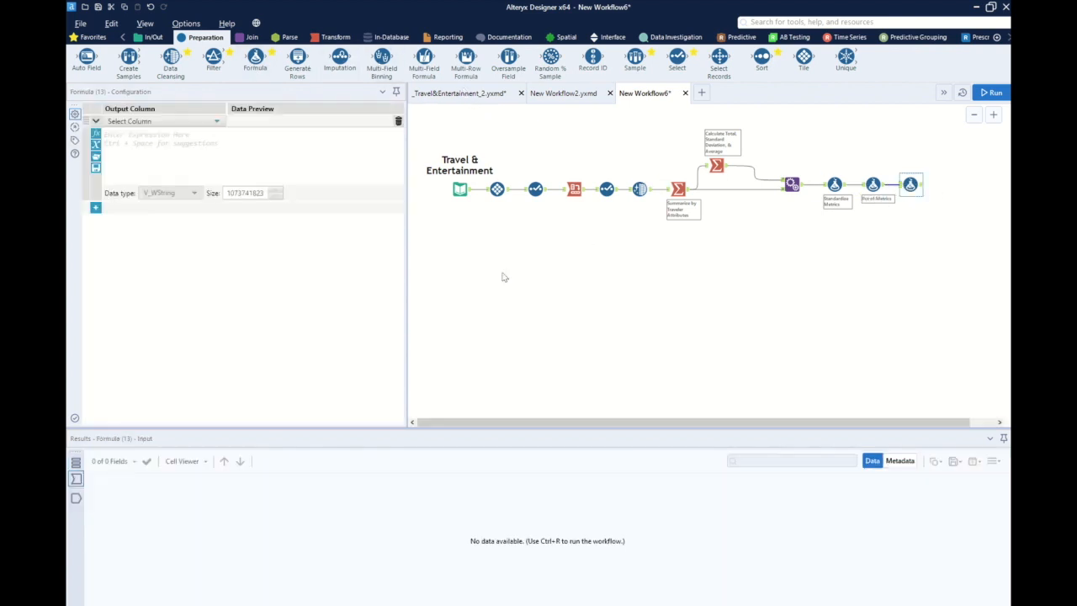
left_click(129, 122)
type("Avg Spend")
- Set the Avg Spend expression to Average([Air&Rail],[Accommodation],[Auto&Taxi],[Entertainment&Meals]) with data type Double
left_click(142, 134)
type("Average([")
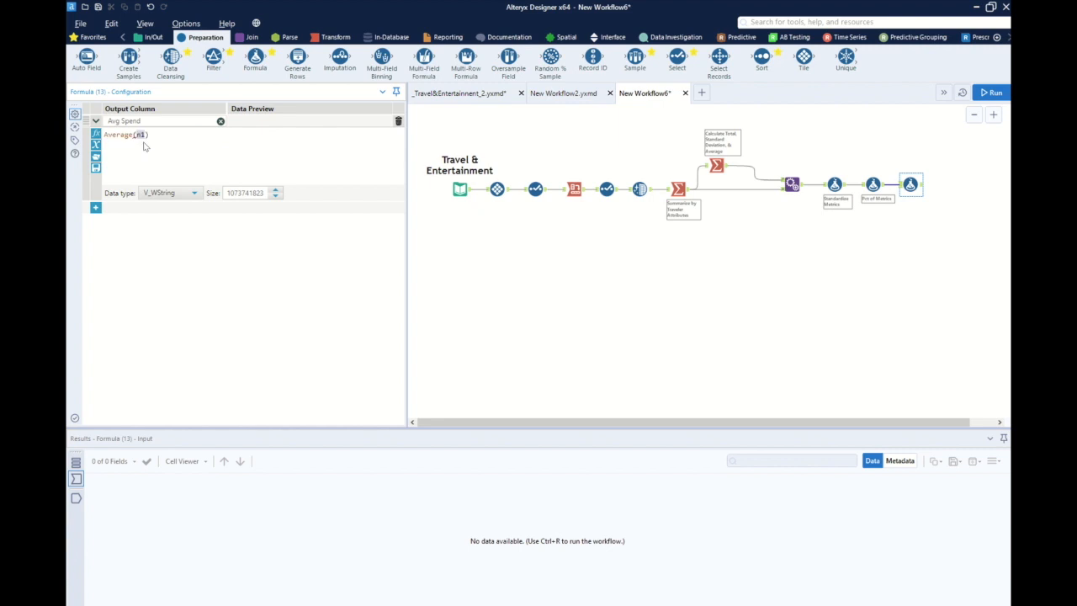
type("Air")
key("Return")
type("),[A")
key("Return")
type(",[Au")
key("Return")
type("),[E")
key("Return")
left_click(169, 193)
left_click(179, 267)
- Add a second output column named Total Spend and begin its expression with [Air&Rail]+[Accommodation]+
left_click(95, 207)
type("Total Spend")
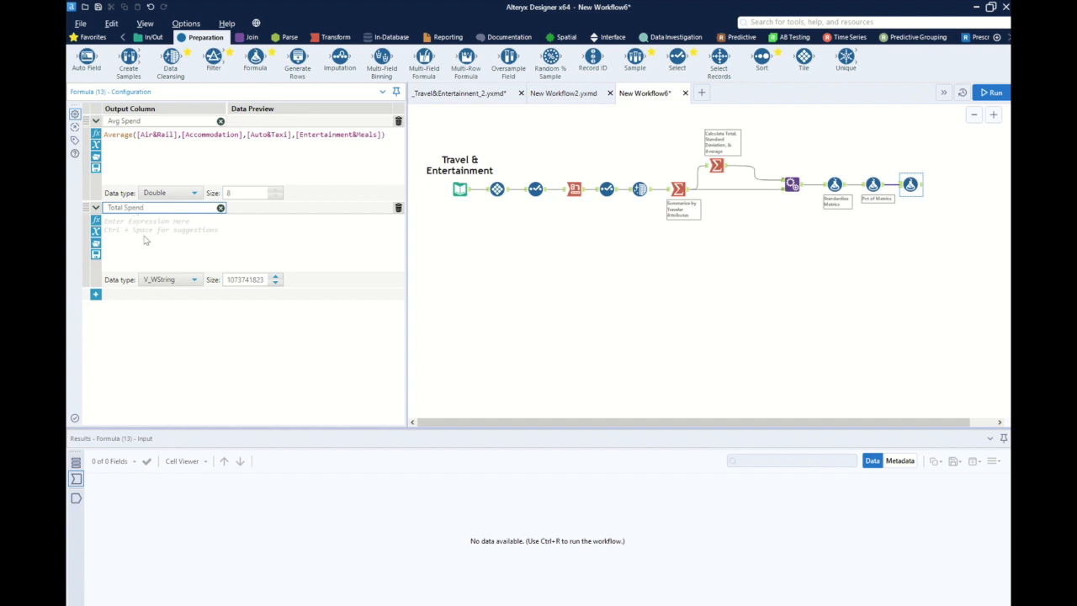
left_click(144, 240)
type("[Air")
key("Return")
type("+[")
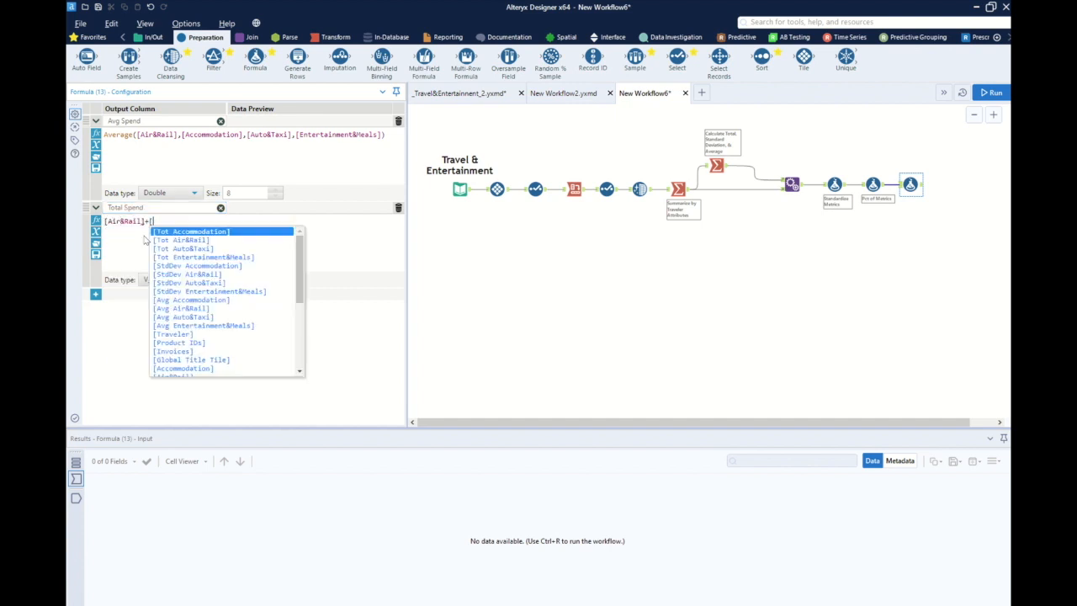
type("Ac")
key("Return")
type("+[")
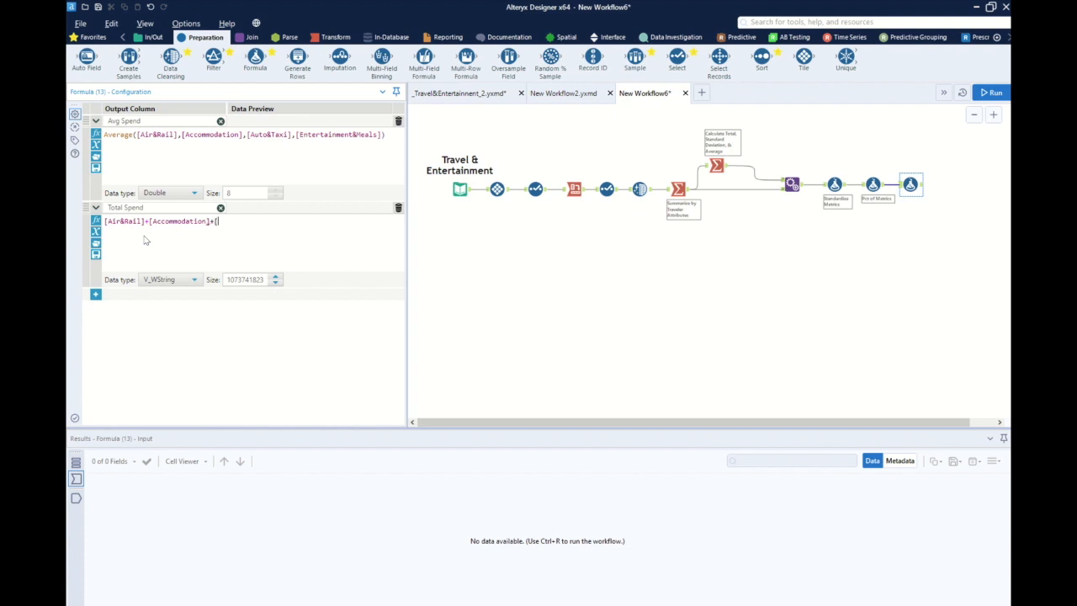
- Complete the Total Spend expression with [Auto&Taxi]+[Entertainment&Meals] and set its data type to Double
type("Aut")
key("Return")
type("+[En")
key("Return")
left_click(168, 279)
scroll(181, 332, "down", 1)
left_click(179, 343)
- Add a third output column named Score and begin its expression with ([Standardized Accommodation] * [Pct Accommadation])+
left_click(96, 294)
type("Score")
left_click(185, 318)
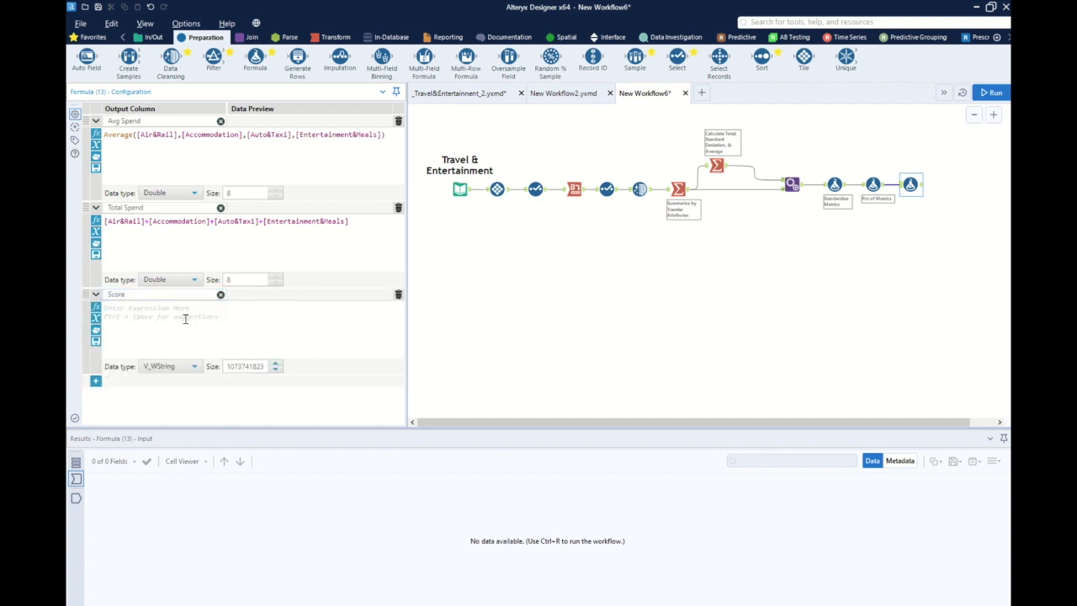
type("[St")
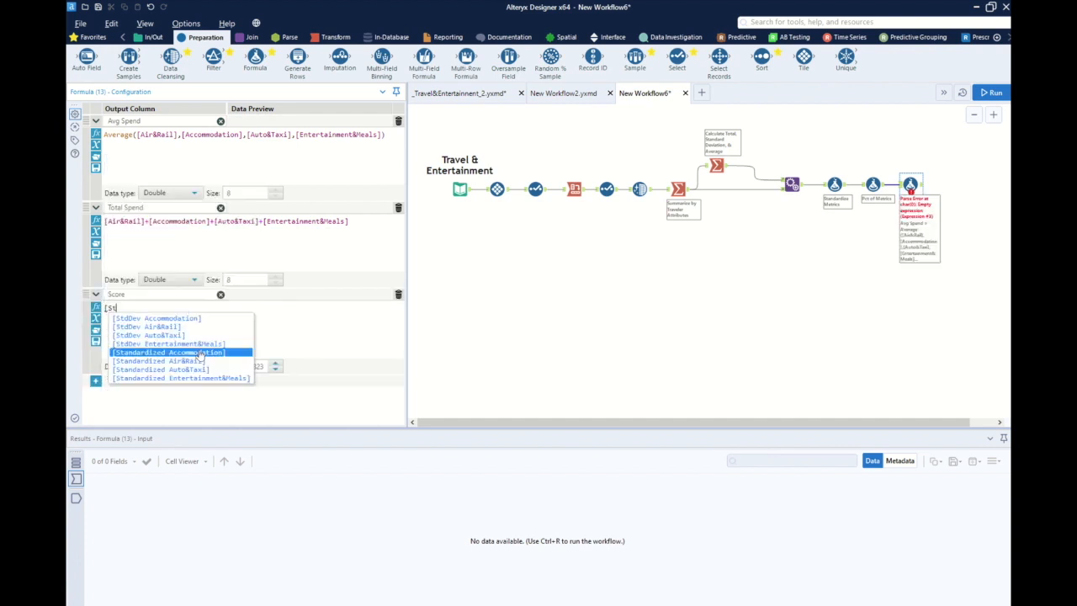
left_click(199, 353)
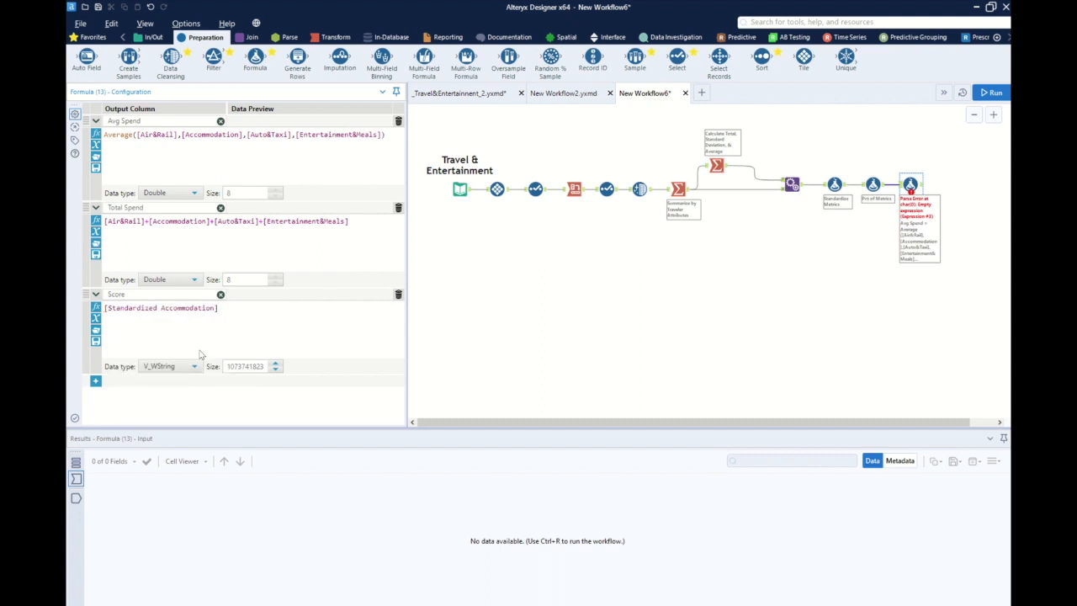
type("* [")
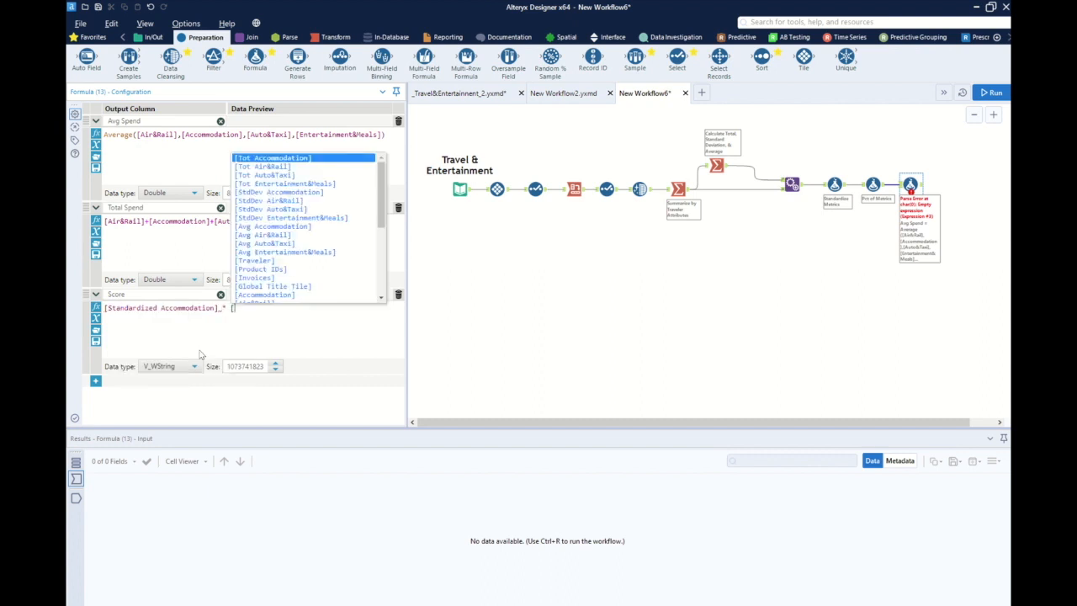
type("Pct")
key("Down")
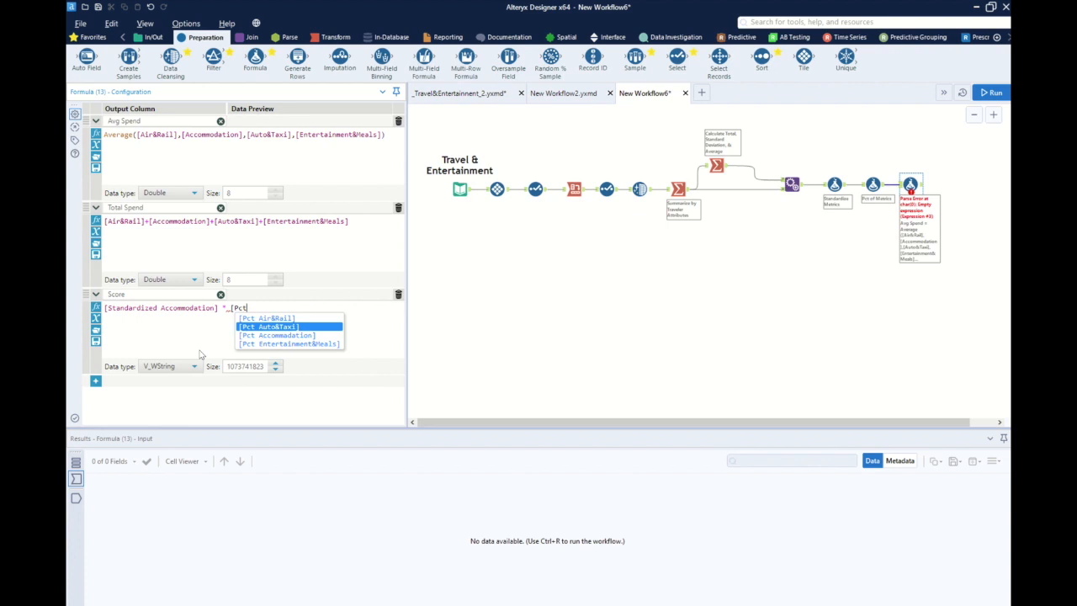
key("Down")
key("Return")
type("(")
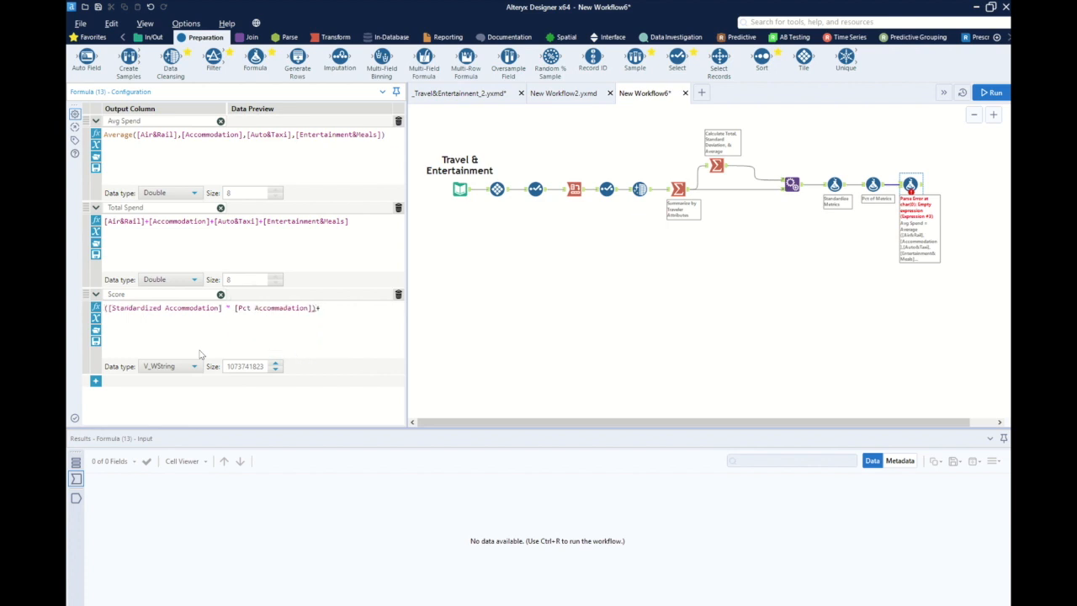
- Append the term ([Standardized Air&Rail] * [Pct Air&Rail])+ on a new line of the Score expression
type("[Sta")
key("Down")
key("Down")
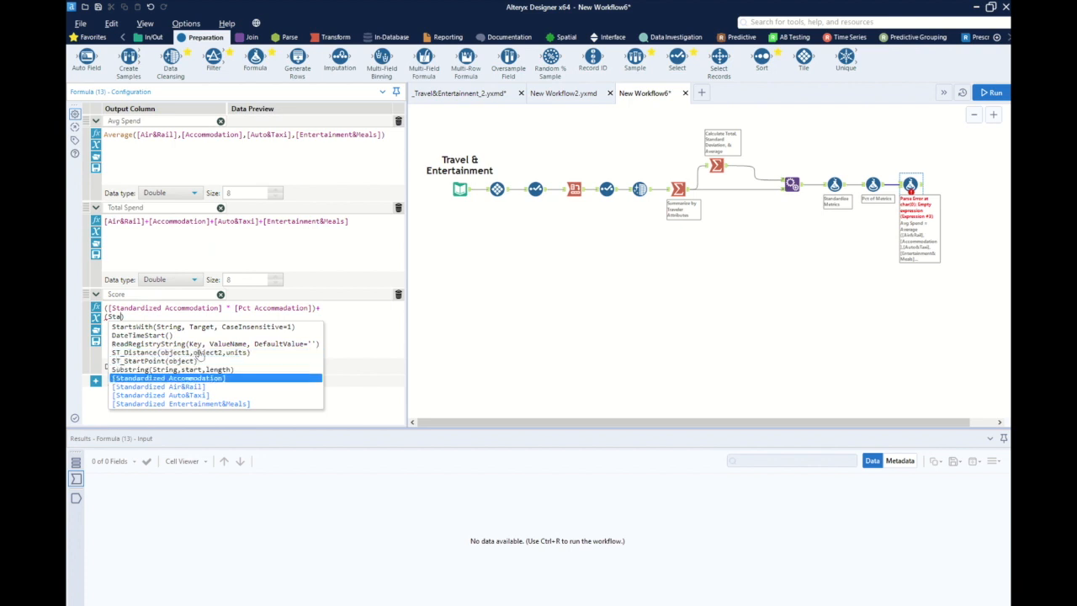
key("Return")
type("* [Pct")
key("Return")
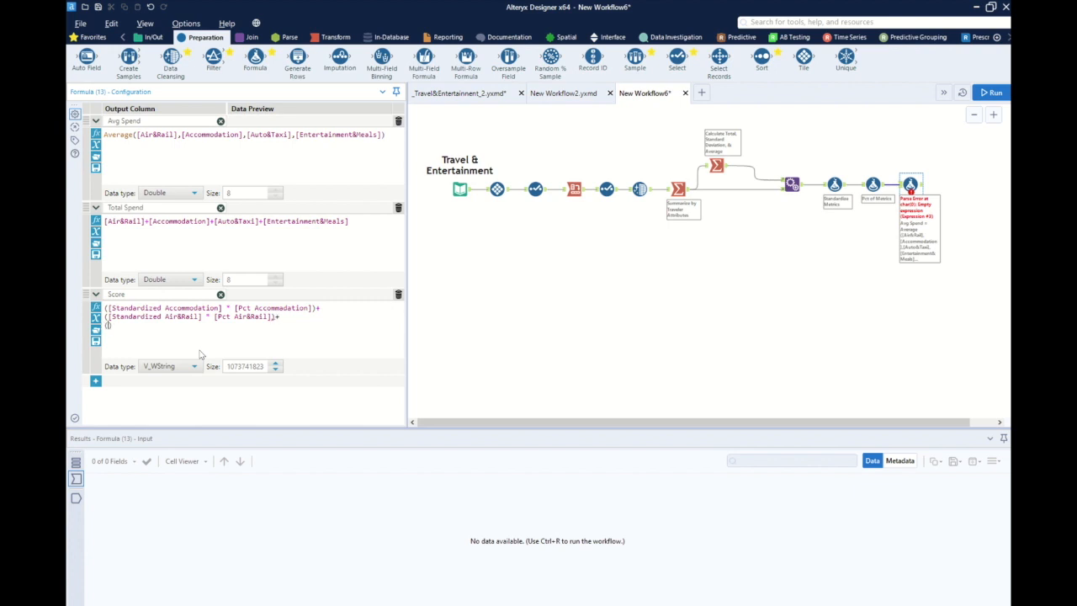
- Append the term ([Standardized Auto&Taxi] * [Pct Auto&Taxi]) to the Score expression
type("[St")
key("Down")
key("Down")
key("Down")
key("Down")
key("Down")
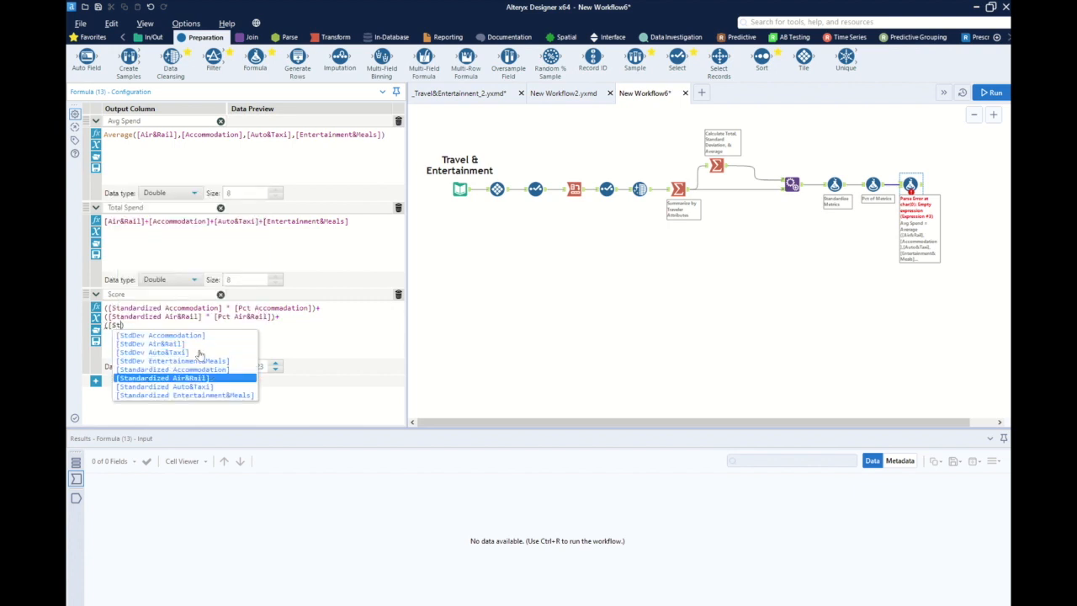
key("Return")
type(") * [Pct")
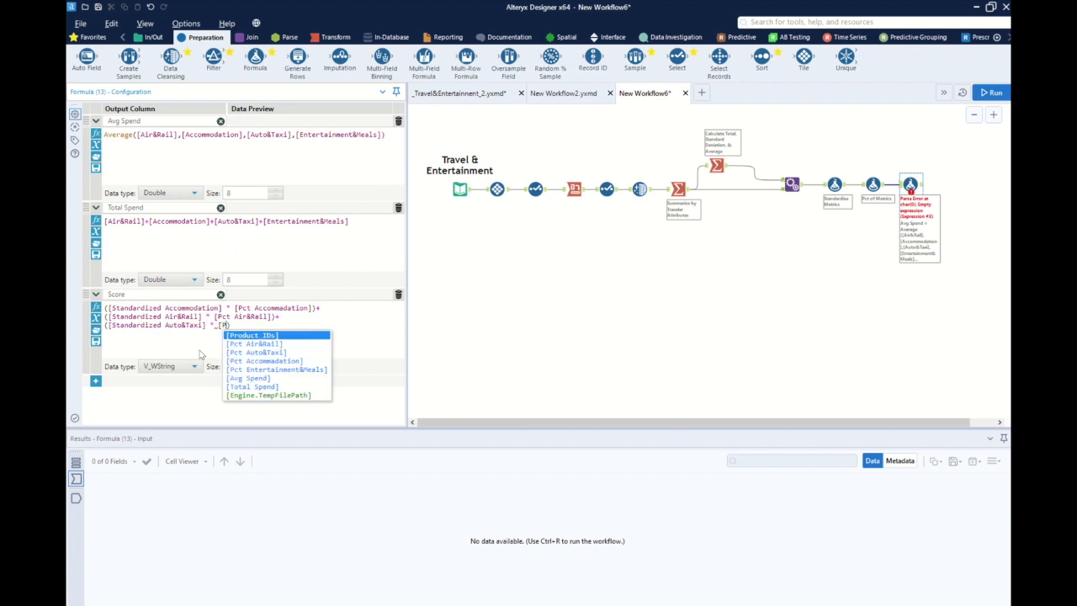
key("Down")
key("Down")
key("Return")
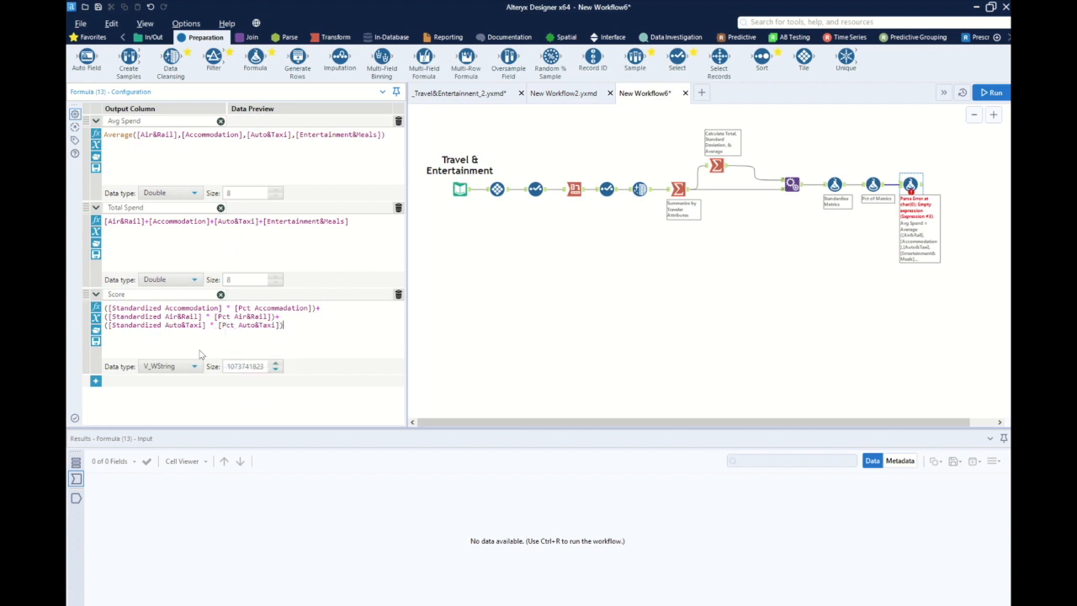
- Complete the Score expression by adding the final term ([Standardized Entertainment&Meals] * [Pct Entertainment&Meals])
type(")+ ([En")
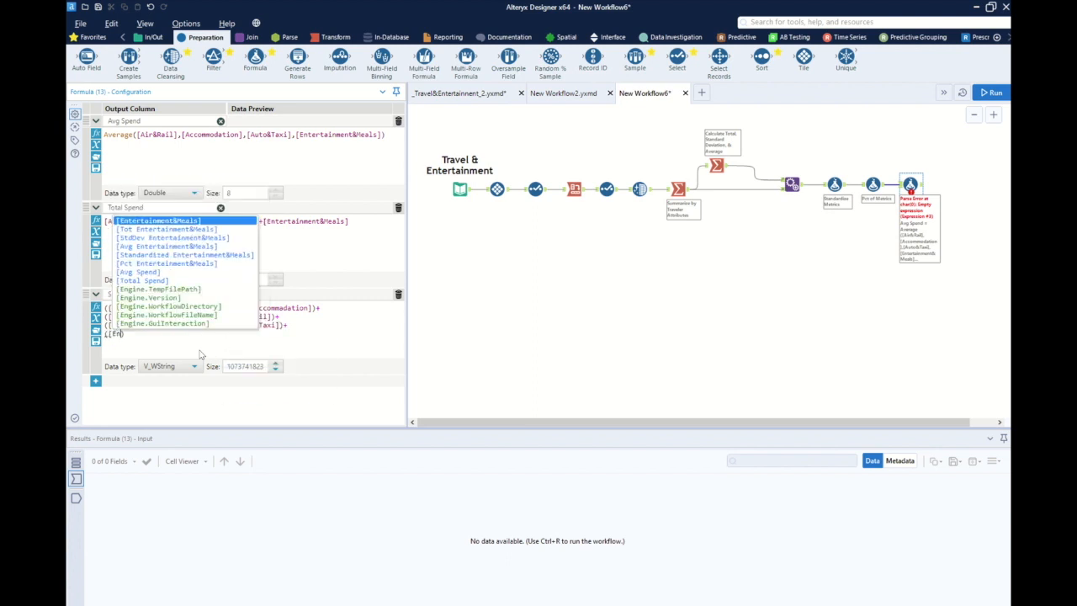
key("Down")
key("Down")
key("Down")
key("Down")
key("Return")
type("* [Pct")
key("Down")
key("Down")
key("Down")
key("Return")
- Choose the data type for the Score column and leave the Formula tool's configuration
left_click(169, 366)
scroll(180, 311, "down", 3)
scroll(181, 311, "up", 2)
left_click(172, 317)
left_click(928, 277)
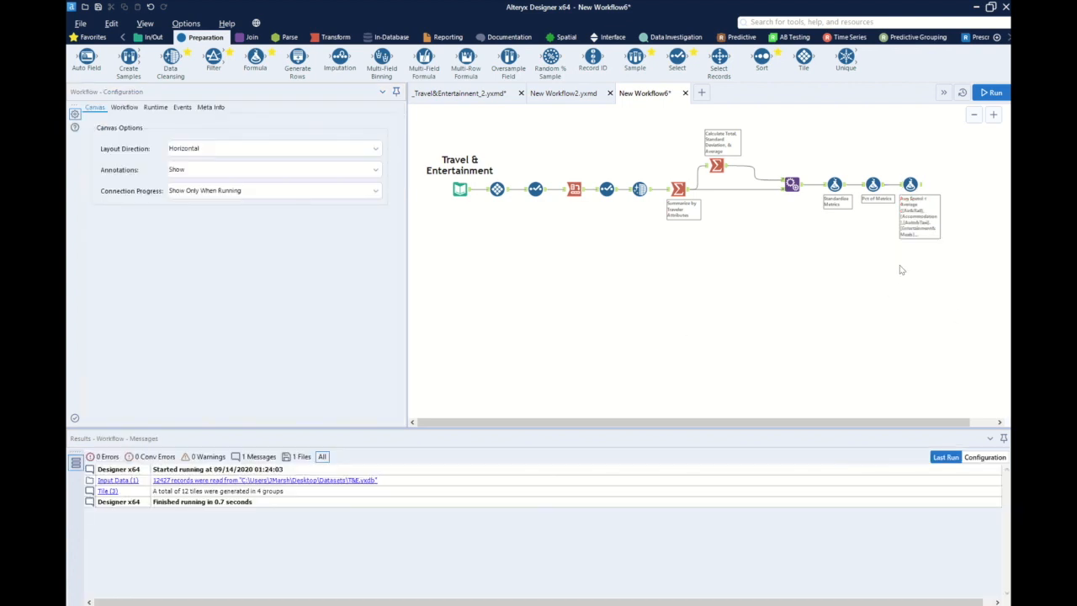
- Annotate the last Formula tool with "Avg Spend", "Tot Spend" and "Score" on separate lines
left_click(898, 267)
left_click(74, 140)
type("Avg")
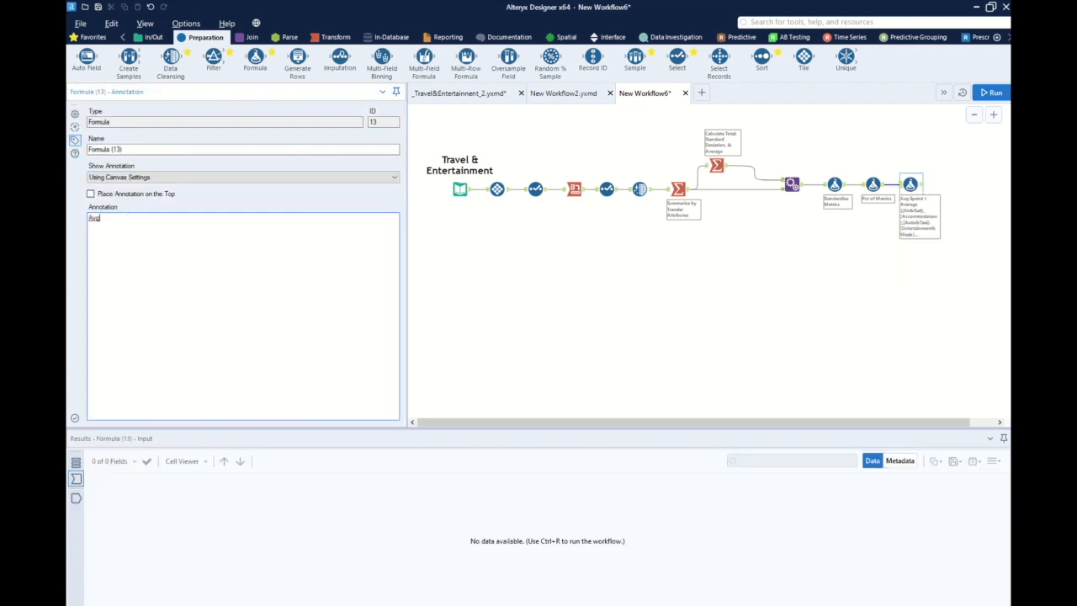
type(" Spend")
key("Return")
type("Tot Spend")
key("Return")
type("Score")
left_click(882, 283)
- Add a Select tool after the Avg Spend, Tot Spend and Score Formula tool and deselect all of its fields
scroll(917, 268, "up", 2)
scroll(904, 257, "down", 3)
scroll(907, 217, "up", 3)
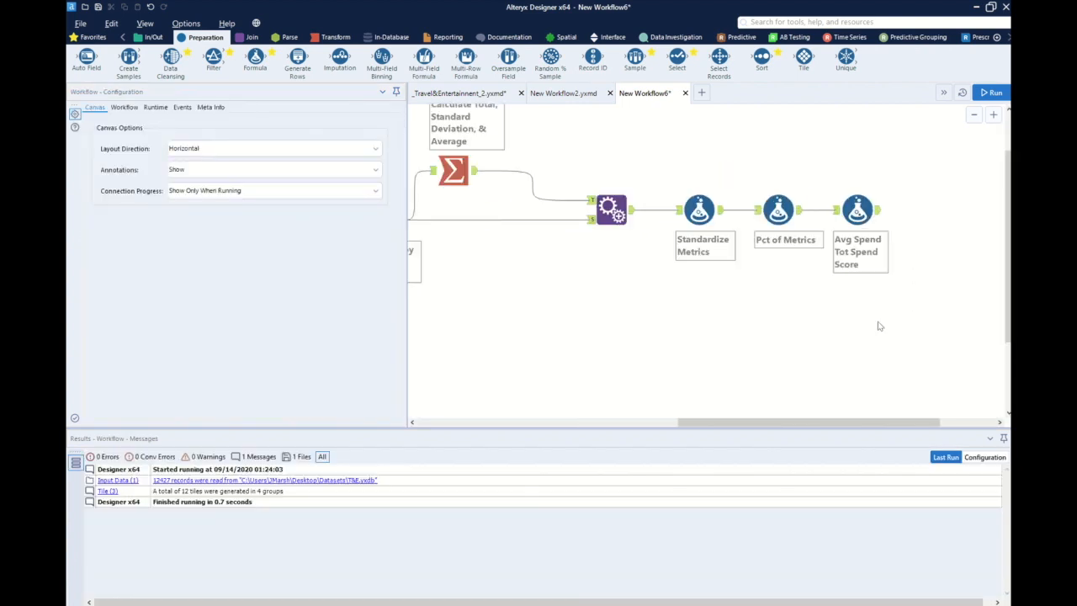
left_click_drag(677, 58, 930, 212)
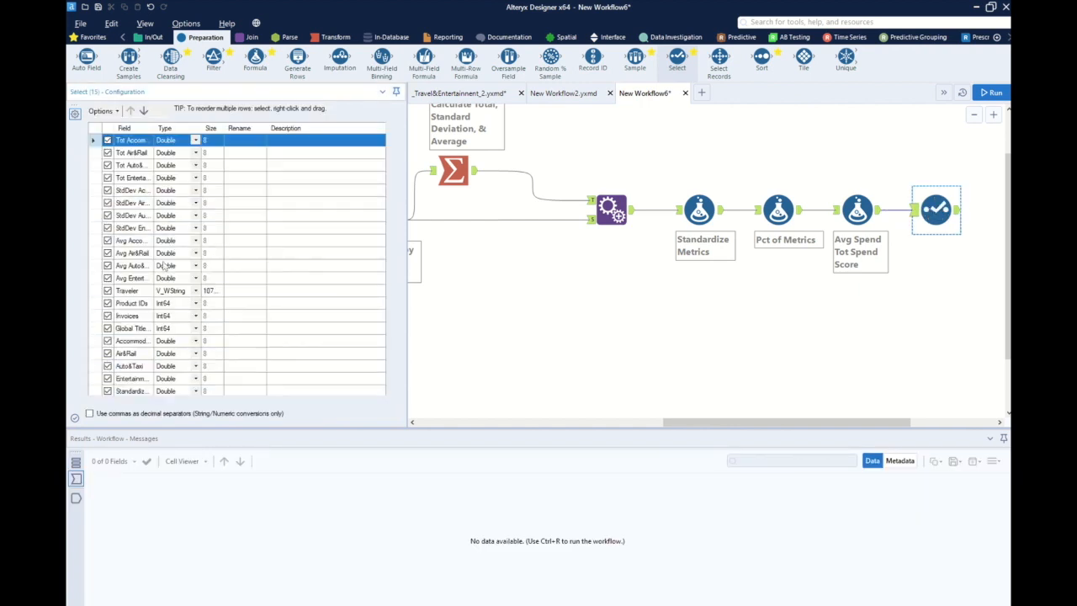
left_click(100, 111)
mouse_move(158, 140)
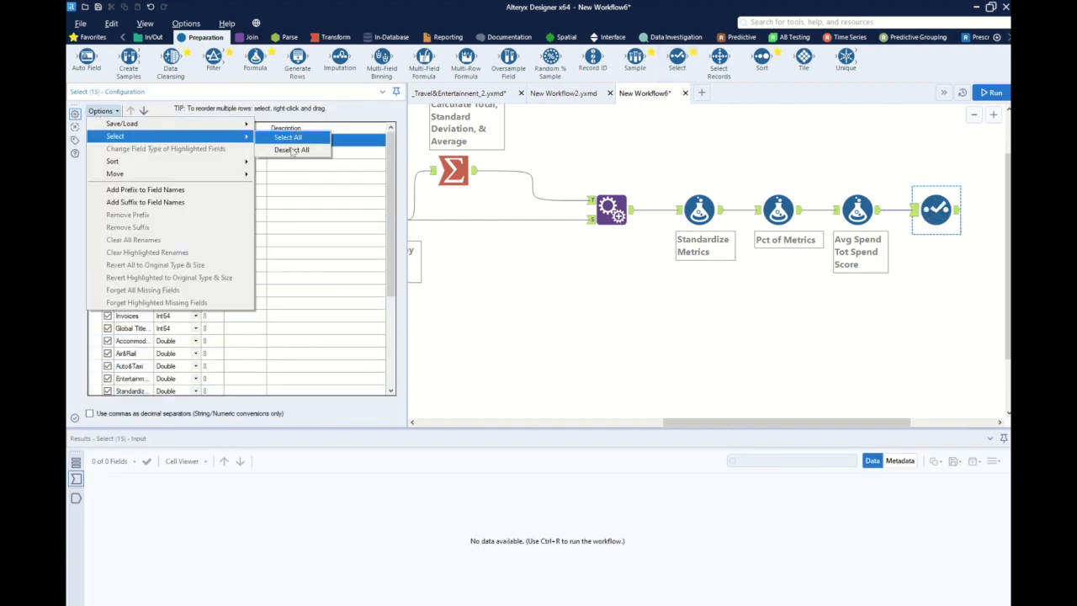
left_click(290, 148)
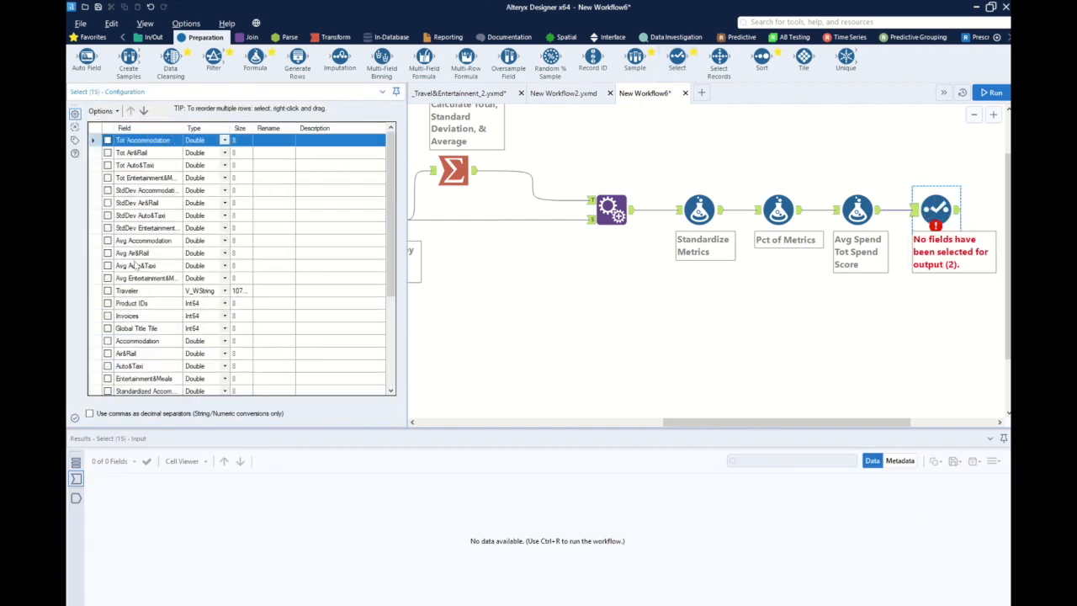
- Include the Traveler, Product IDs, Invoices and Global Title Tile fields in the Select tool's output
left_click(107, 290)
left_click(107, 303)
left_click(107, 315)
left_click(107, 328)
- Include Score, Total Spend, Avg Spend and the four Standardized metric fields in the Select tool's output
scroll(147, 313, "down", 4)
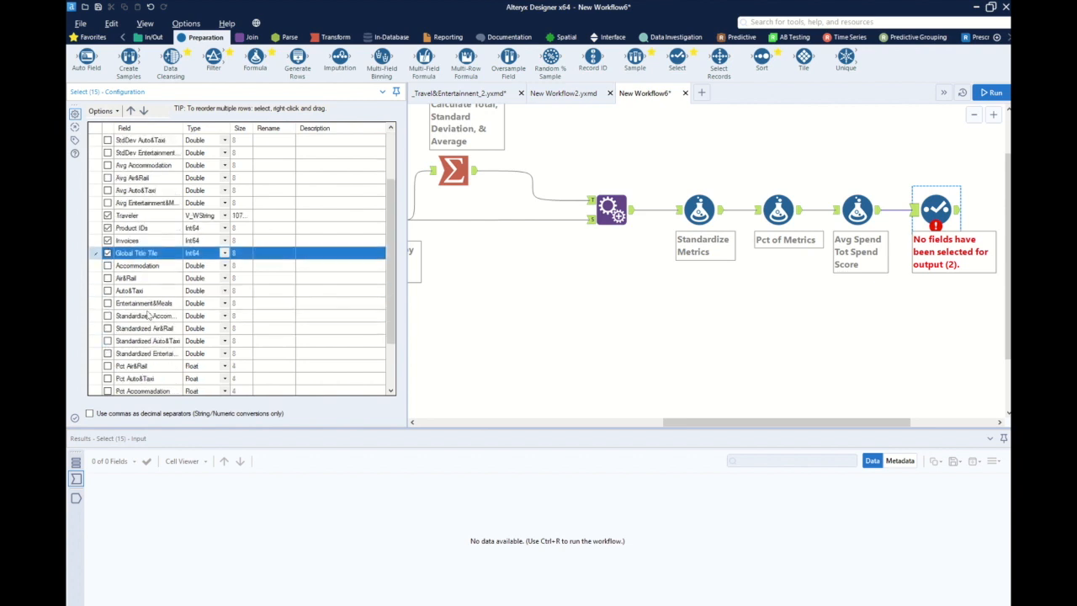
left_click(108, 366)
left_click(108, 353)
left_click(107, 341)
left_click(107, 277)
left_click(107, 265)
left_click(107, 253)
left_click(107, 239)
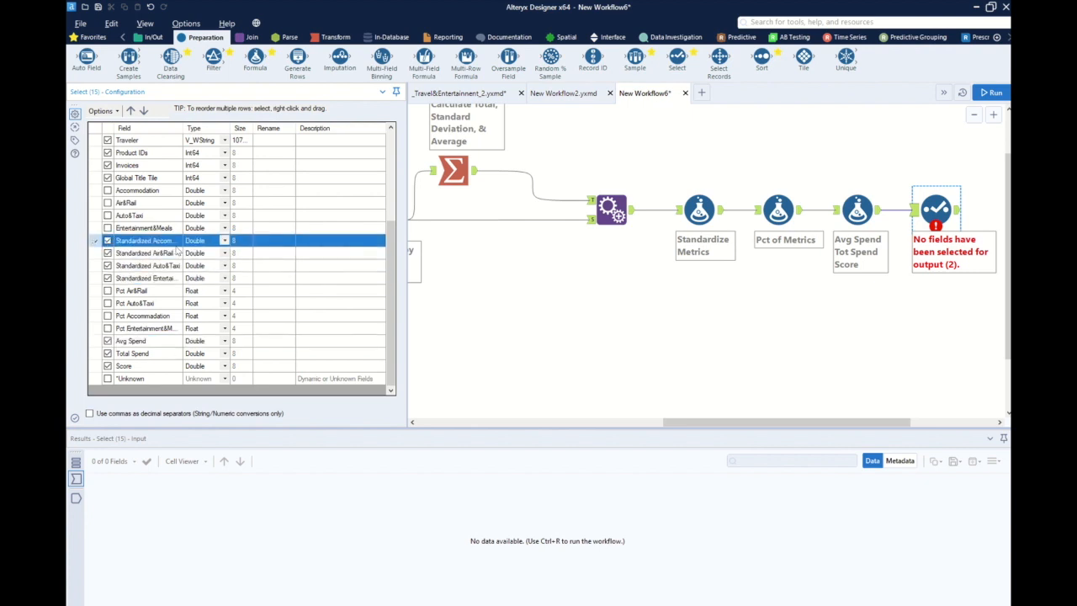
- Include StdDev Accommodation, StdDev Air&Rail and StdDev Auto&Taxi in the output, then leave the Select tool's configuration
scroll(177, 249, "up", 4)
left_click(106, 190)
left_click(107, 203)
left_click(106, 215)
left_click(120, 228)
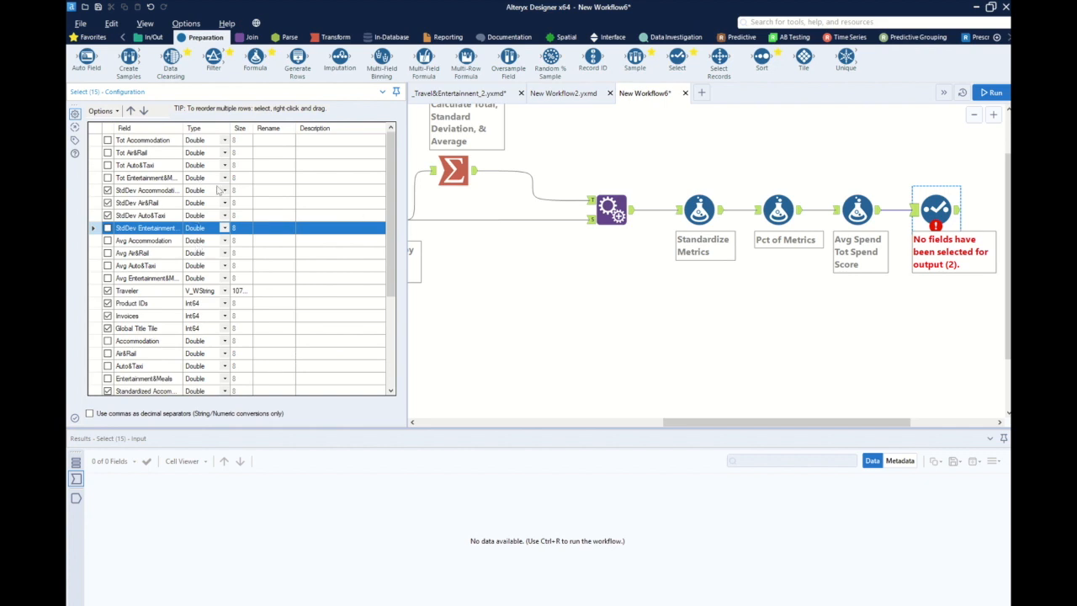
scroll(216, 194, "down", 4)
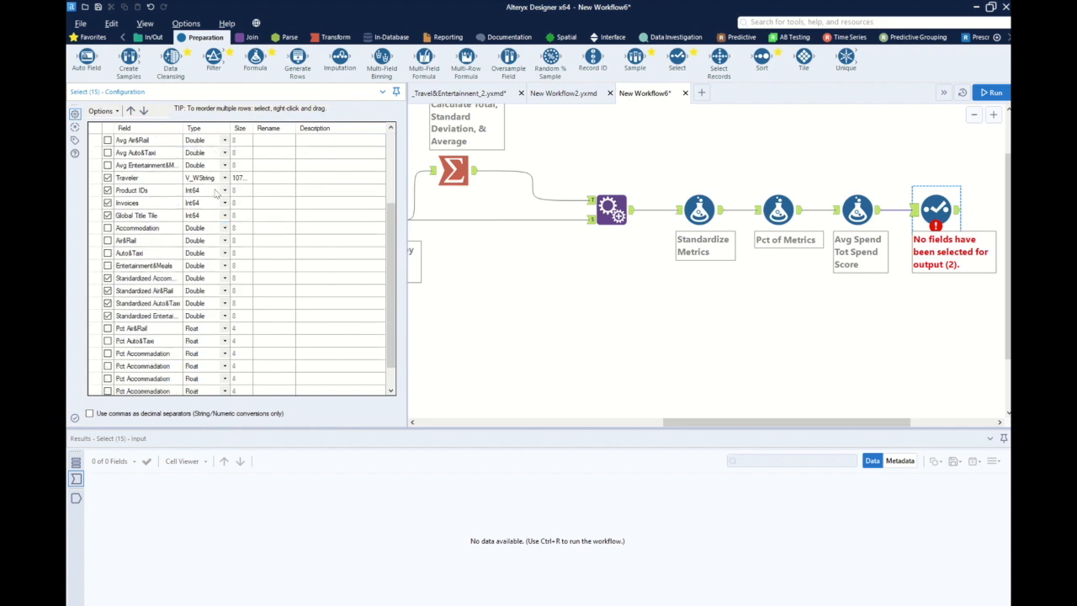
left_click_drag(723, 422, 806, 421)
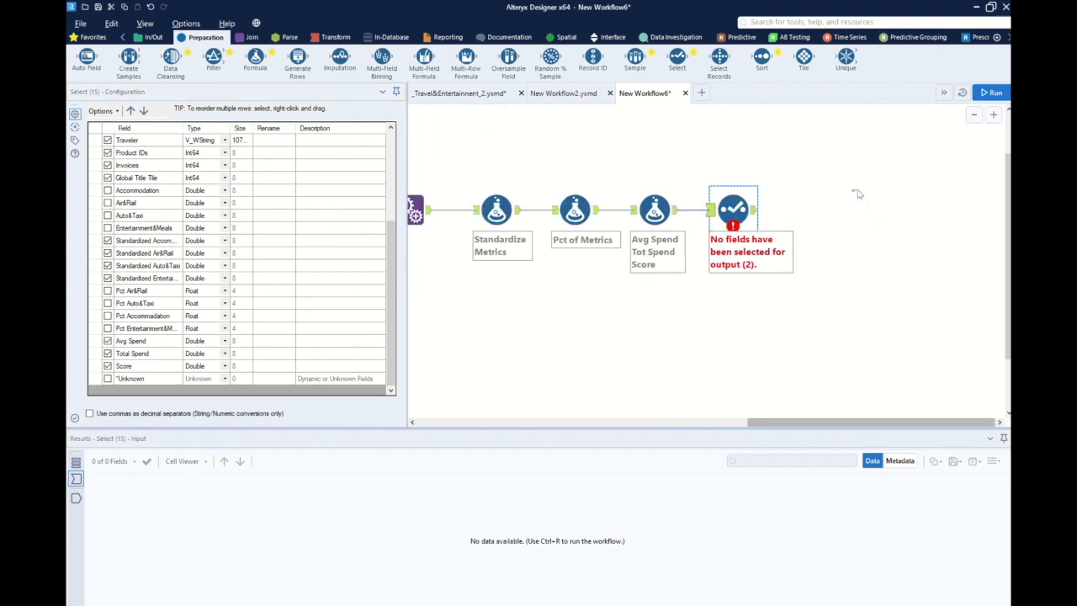
left_click(839, 226)
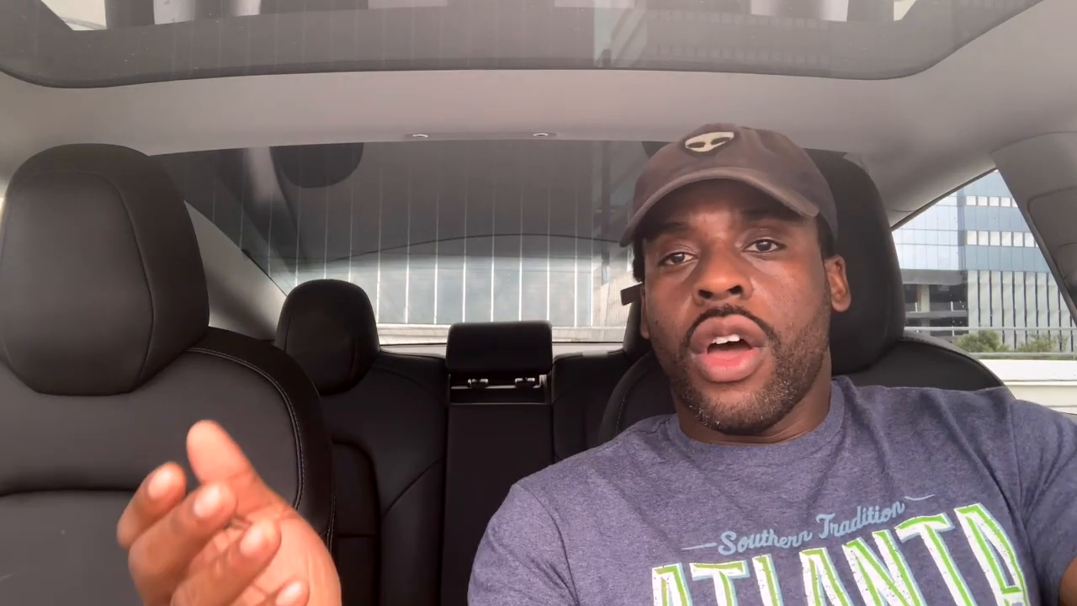